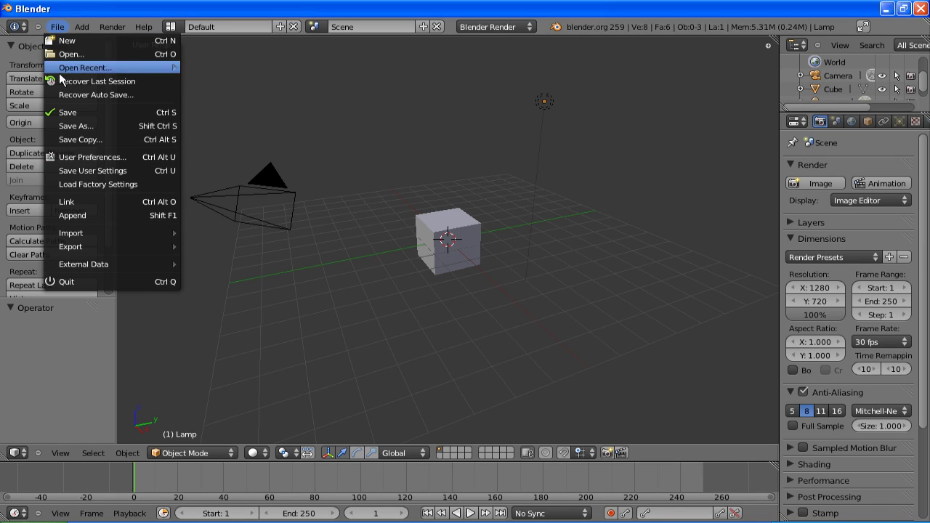
Enable the Import-Export: Import Images as Planes add-on in the user preferences and save the settings as default.
left_click(93, 157)
left_click(251, 32)
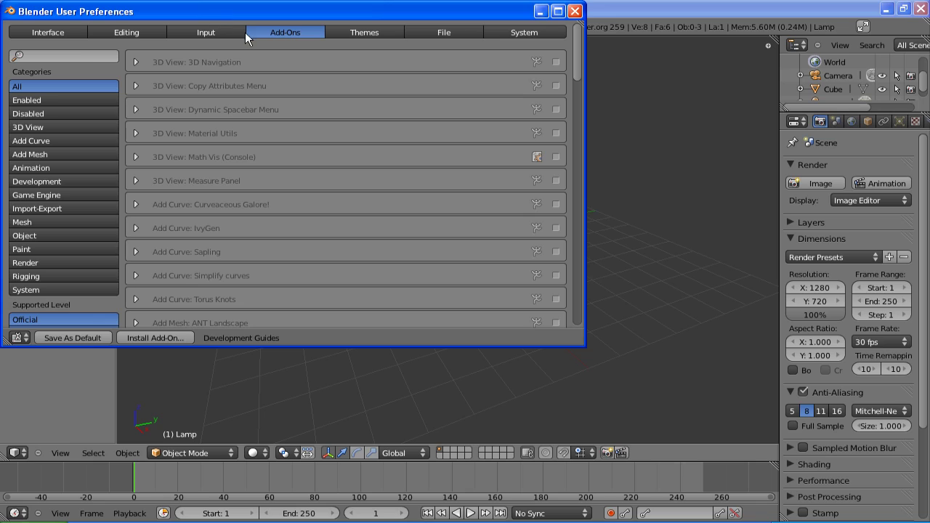
left_click(81, 57)
type("Images")
key("Return")
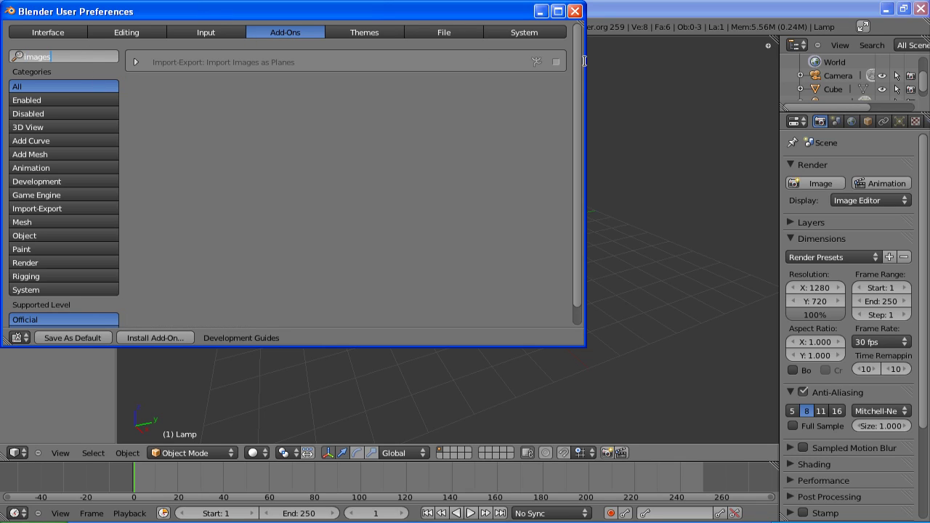
left_click(557, 62)
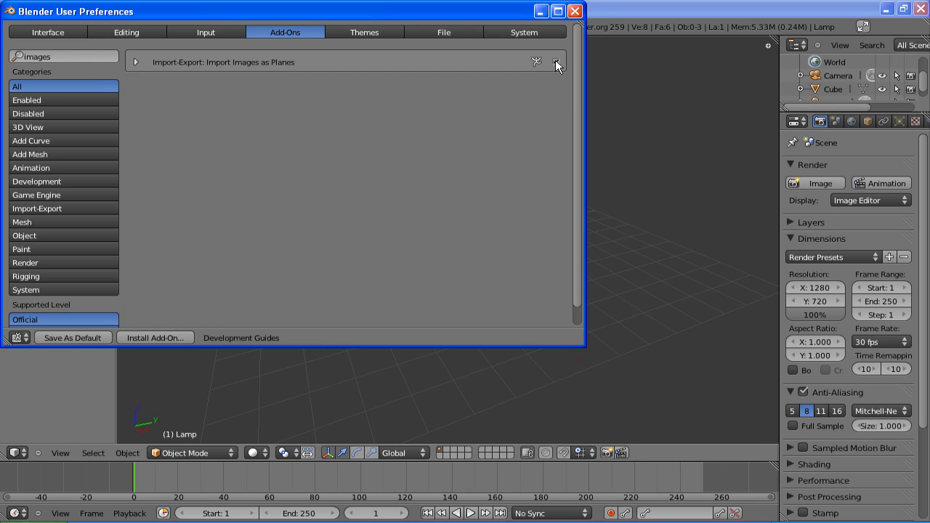
left_click(73, 338)
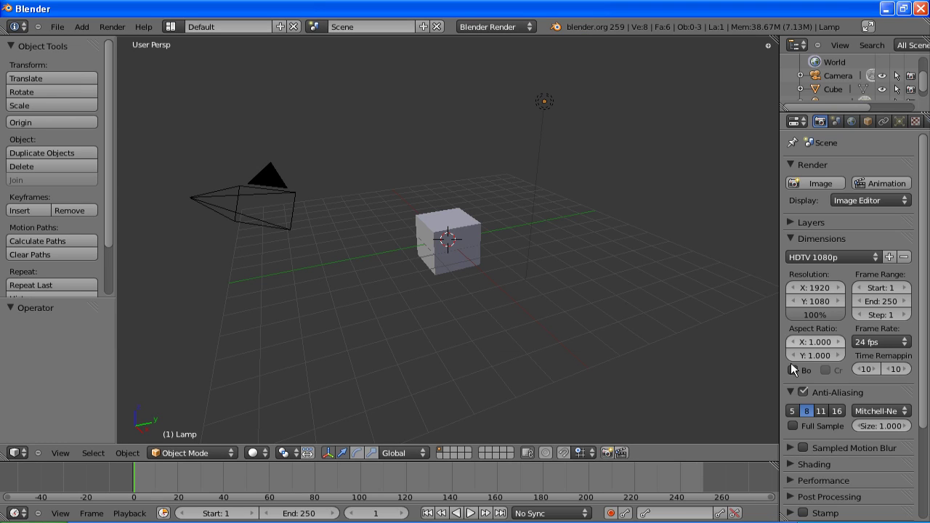
Set the render dimensions to the Canon 500D preset.
left_click(875, 257)
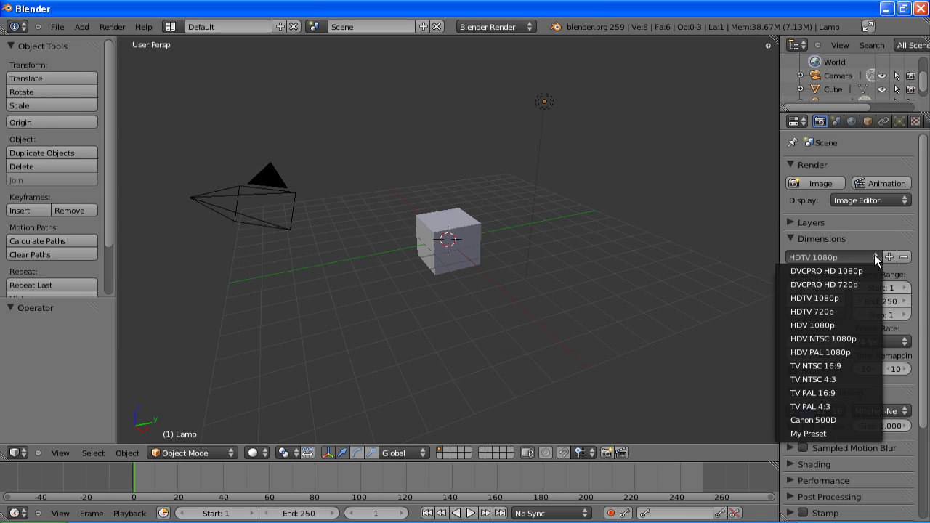
left_click(814, 420)
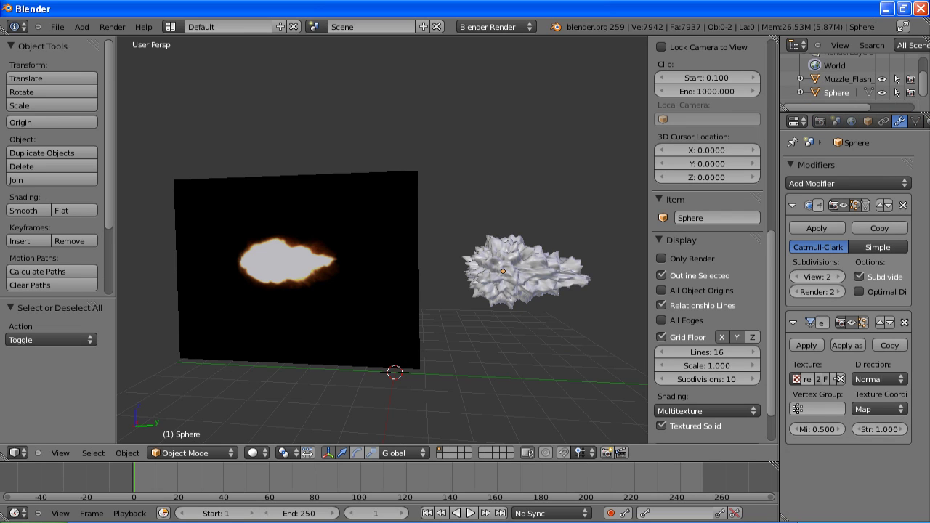
mouse_move(356, 339)
middle_mouse_down()
mouse_move(397, 332)
mouse_move(368, 305)
mouse_move(343, 308)
mouse_move(327, 335)
mouse_move(303, 335)
mouse_move(341, 336)
middle_mouse_up()
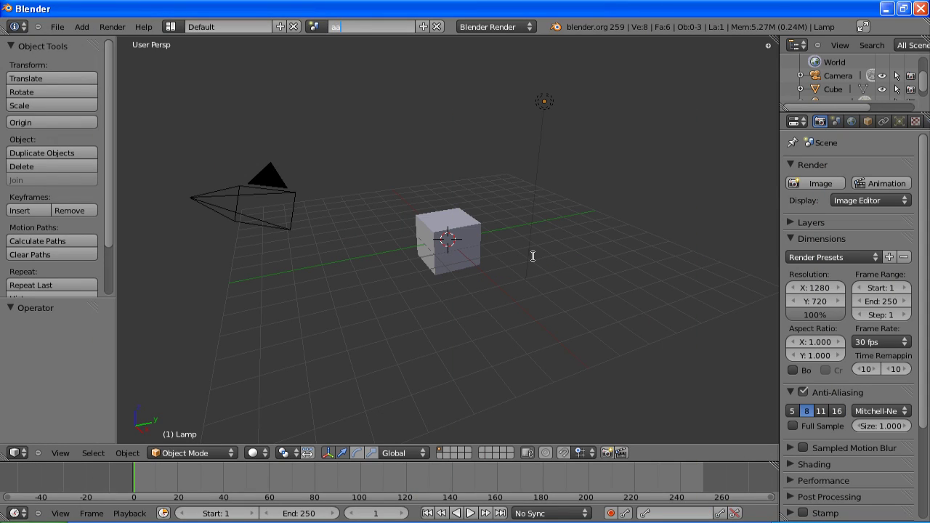
Rename the scene as Compositing and delete all of its default objects.
type("Compositing")
key("Return")
key("a")
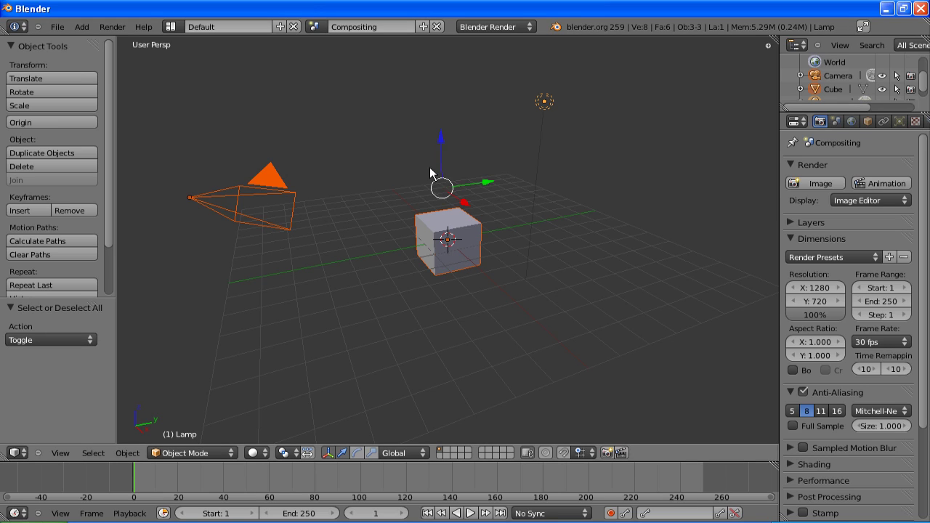
key("x")
left_click(404, 168)
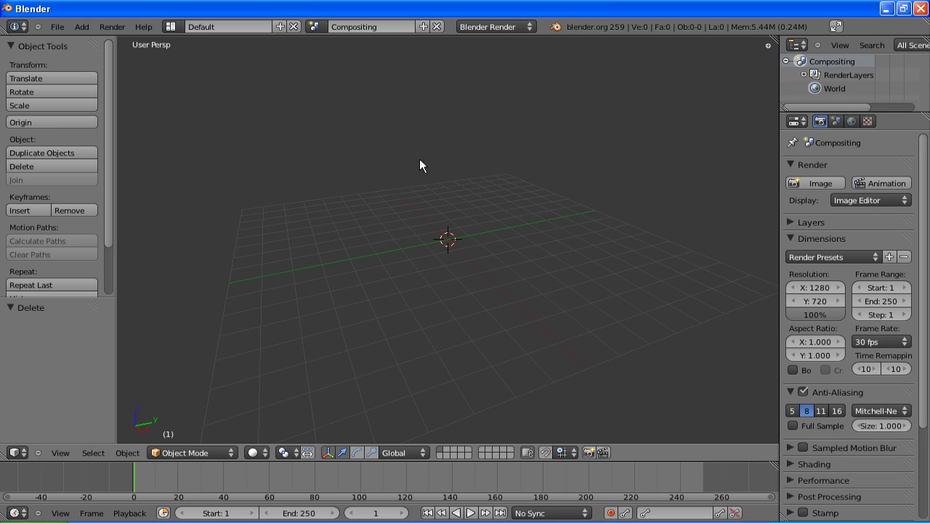
Switch the 3D viewport to the Node Editor and enable compositing nodes for the Compositing scene.
left_click(24, 453)
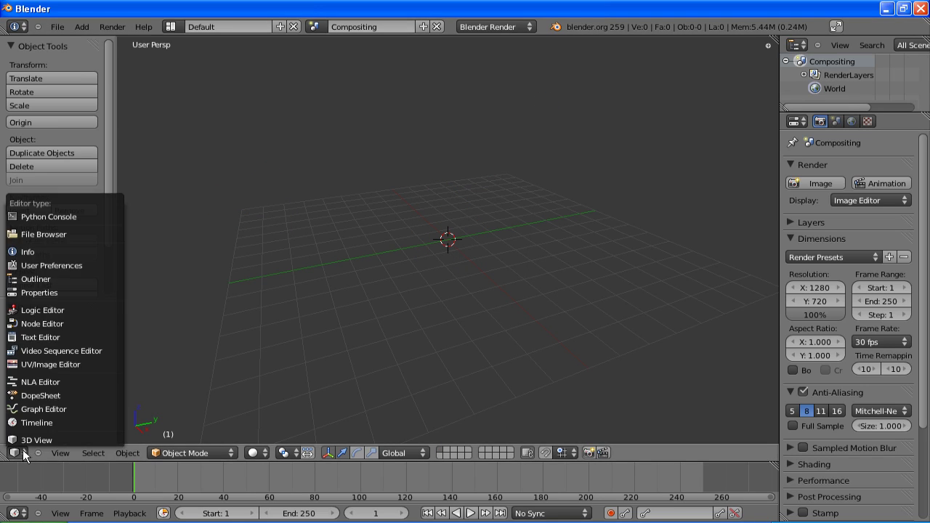
left_click(44, 324)
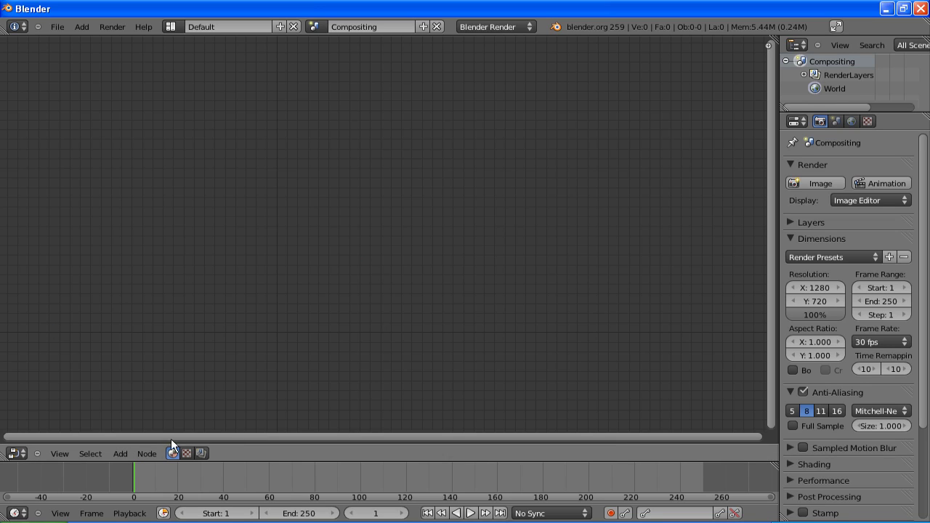
left_click(206, 452)
left_click(220, 453)
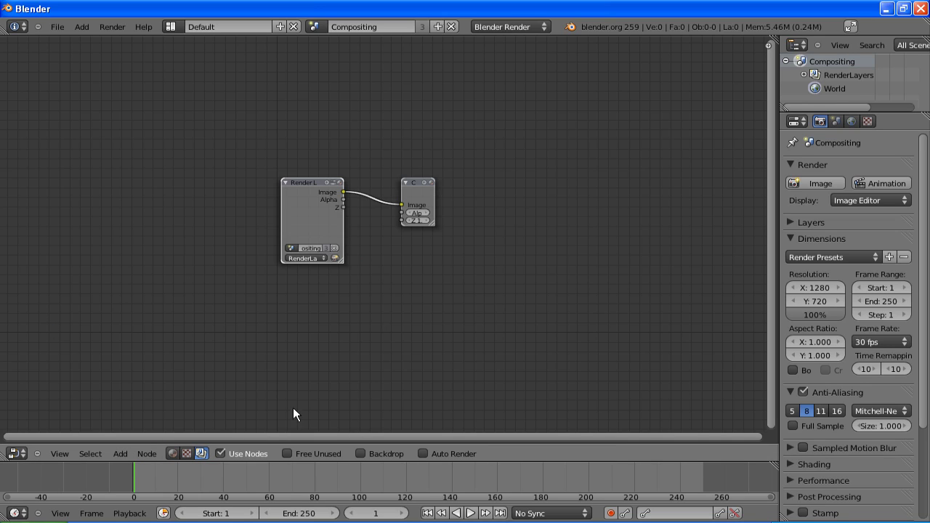
Create a new scene with Copy Settings and name it Muzzle Flare.
left_click(438, 27)
left_click(394, 67)
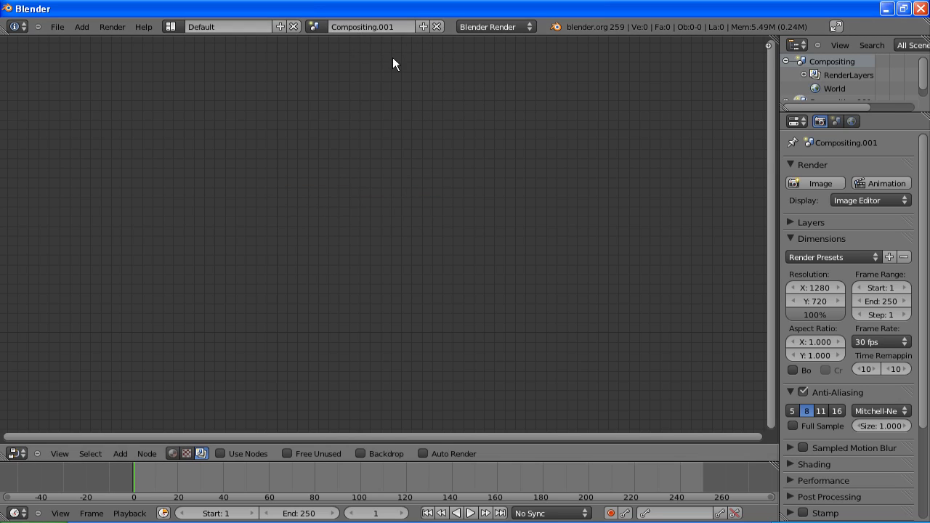
type("Muzzle Fl")
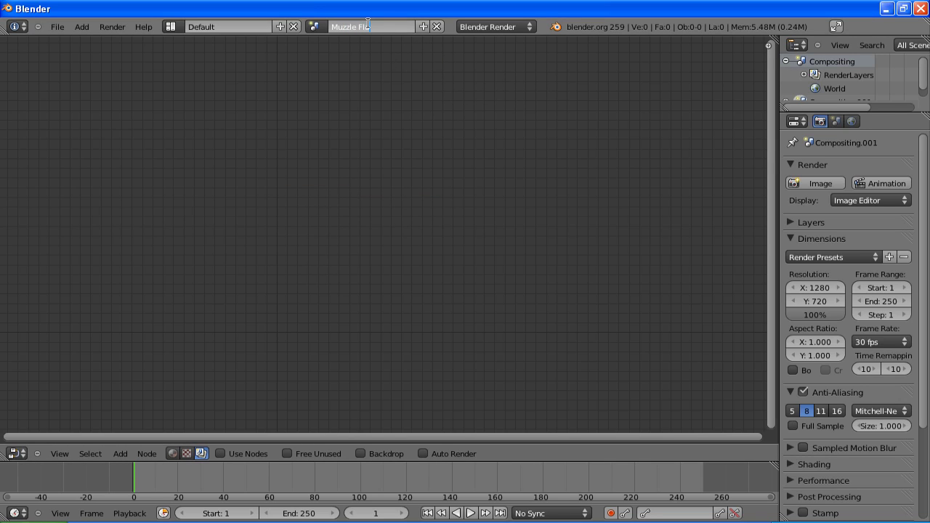
type("are")
key("Return")
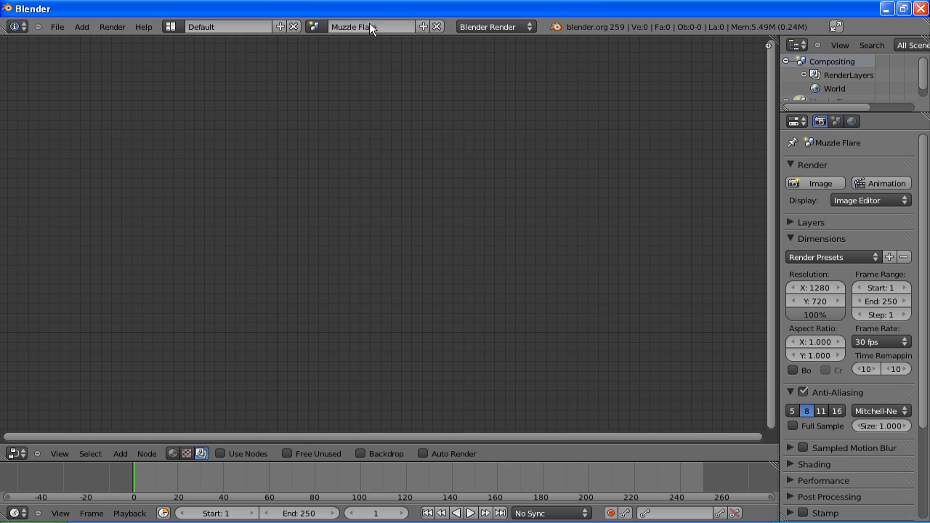
Return the editor to the 3D View, add a camera and align it to the front view.
left_click(16, 453)
left_click(27, 440)
key("shift+a")
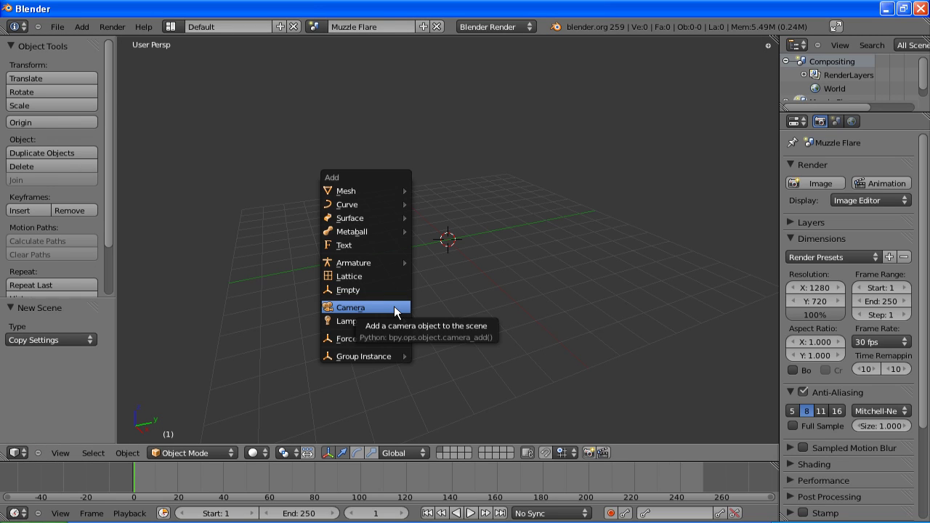
left_click(393, 307)
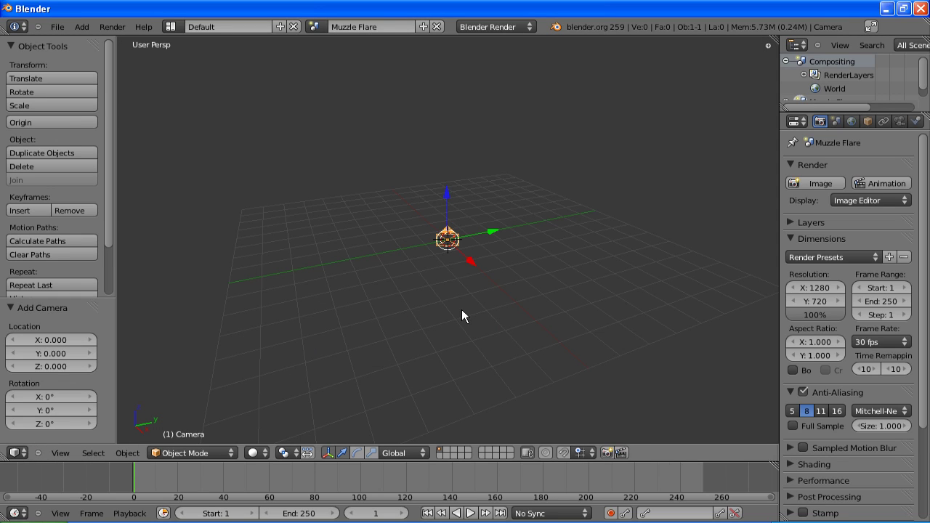
key("KP_1")
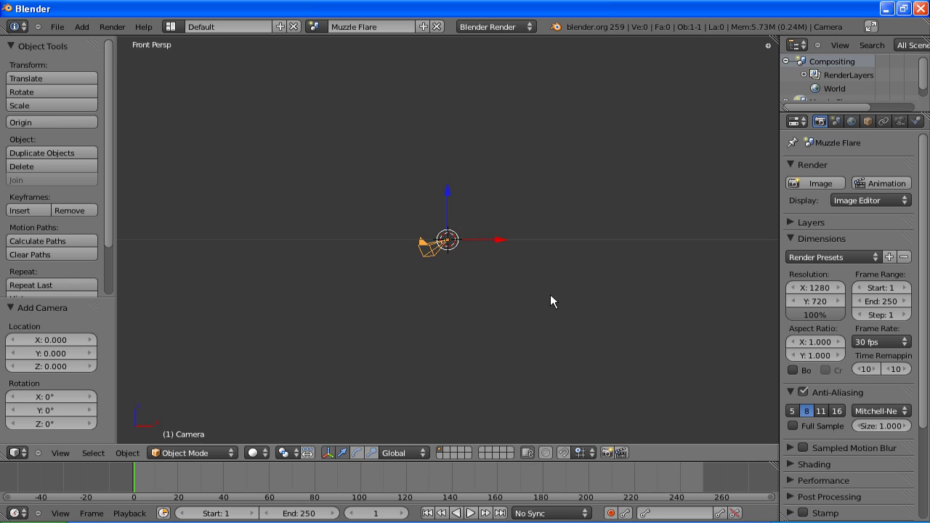
key("ctrl+alt+KP_0")
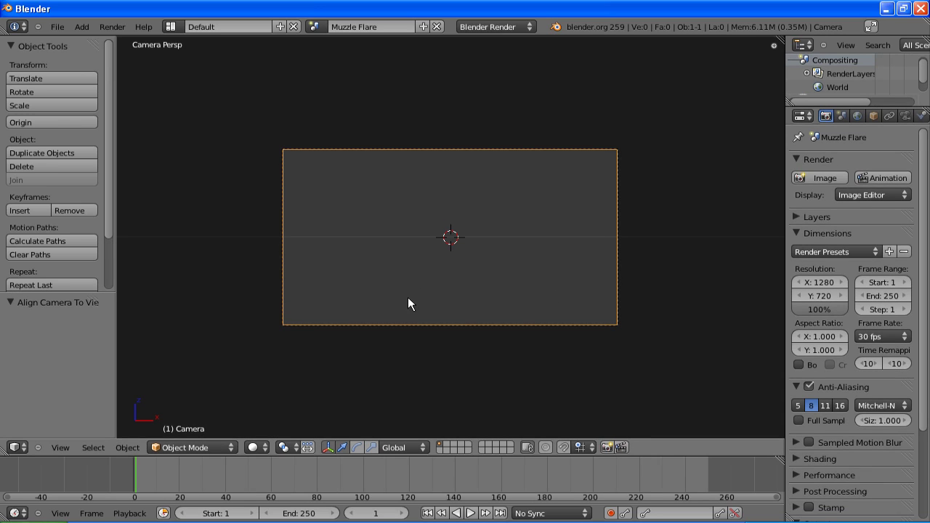
Add a UV sphere at the centre of the Muzzle Flare scene.
key("shift+a")
mouse_move(404, 139)
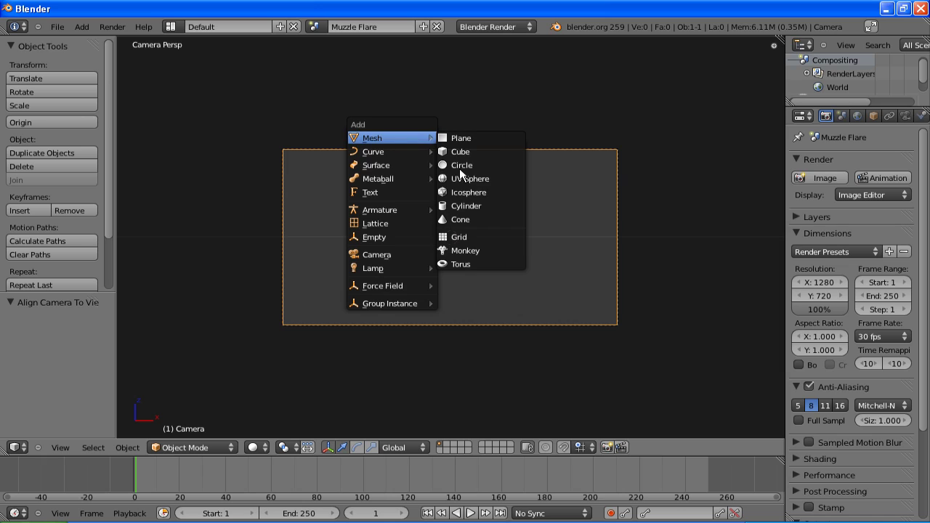
left_click(459, 182)
middle_click_drag(410, 246, 492, 288)
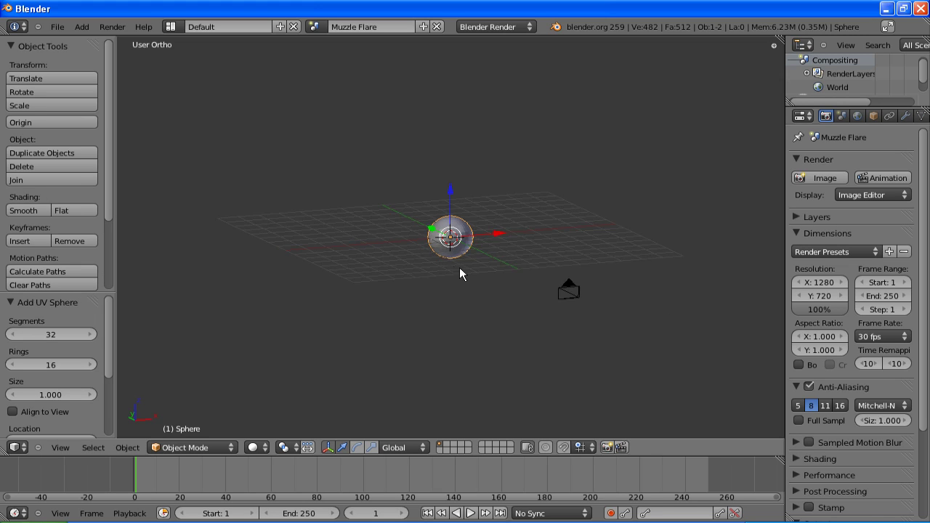
scroll(475, 234, "up", 3)
With proportional editing, pull the sphere's top vertex up along Z by about 1.49 to form a teardrop.
key("Tab")
scroll(458, 200, "up", 5)
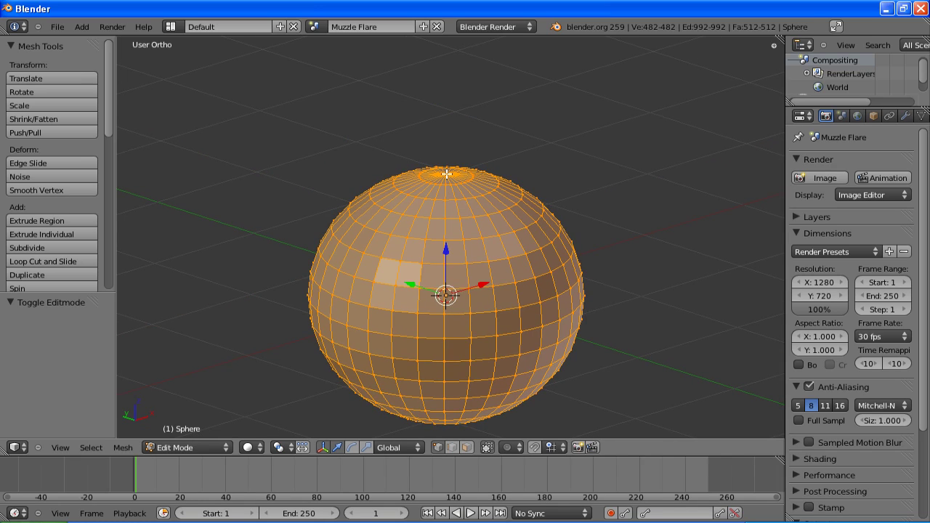
key("a")
right_click(454, 172)
key("o")
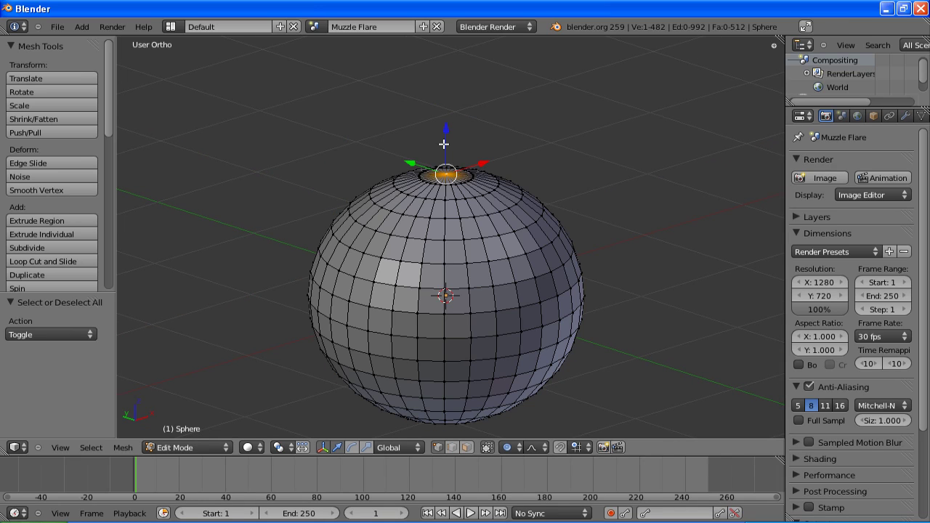
key("KP_0")
key("g")
key("z")
left_click(444, 141)
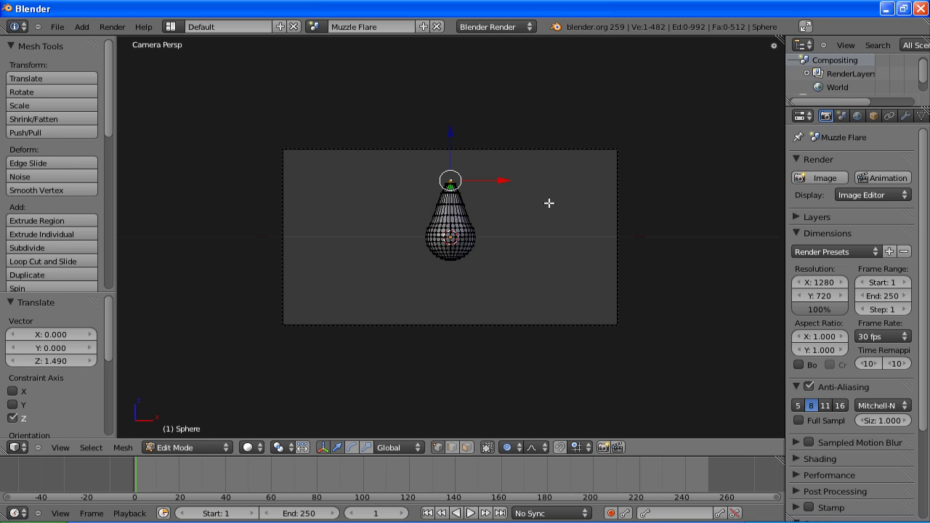
key("Tab")
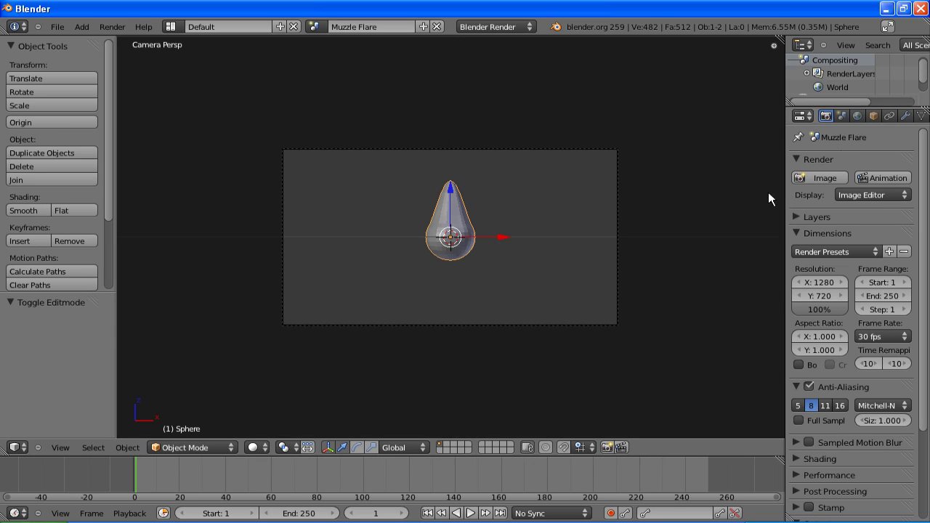
Rename the teardrop object as Muzzle Flare.
key("n")
scroll(719, 285, "down", 2)
left_click(709, 383)
type("Muzzle Flare")
key("Return")
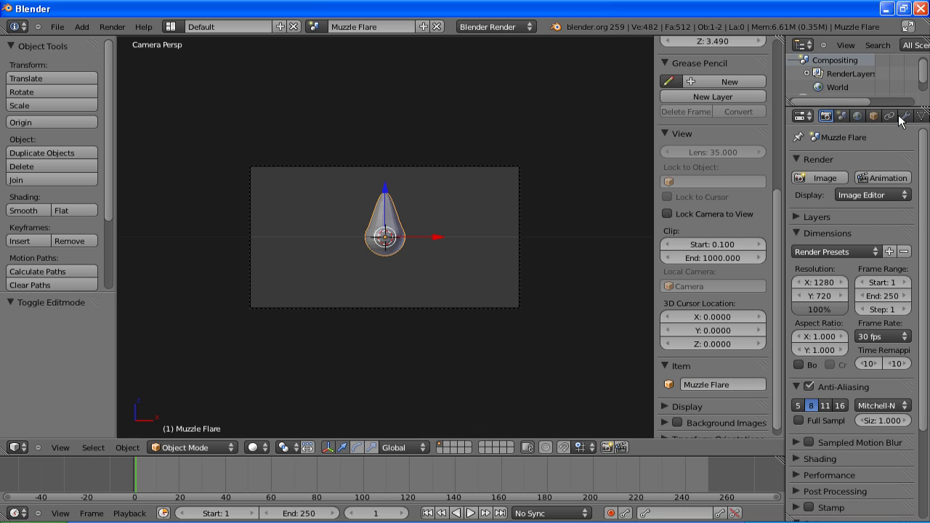
Give the teardrop a new material with a Clouds texture named Muzzle Deform.
left_click(921, 117)
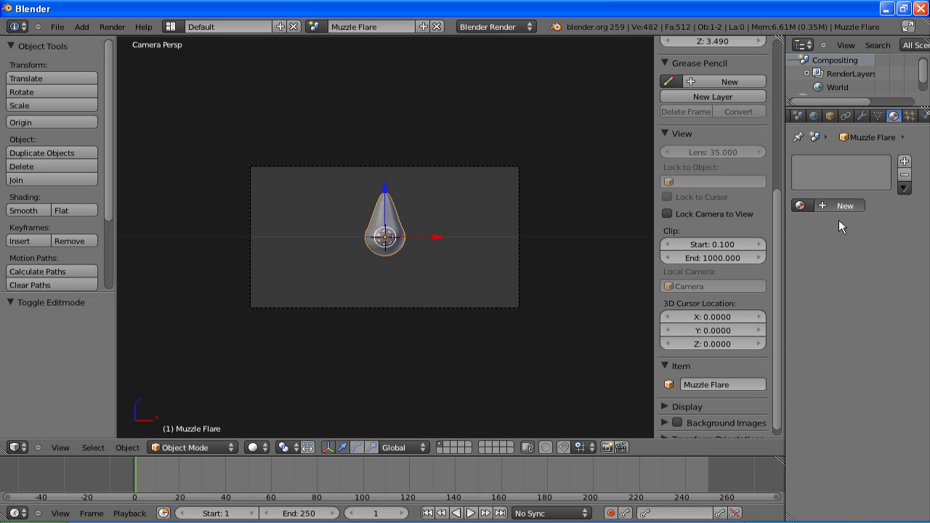
left_click(837, 207)
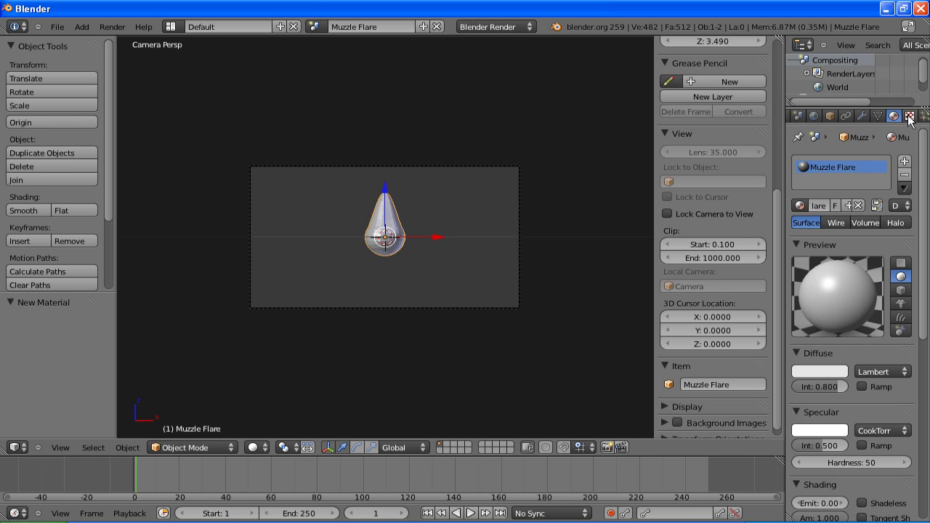
left_click(910, 117)
left_click(826, 259)
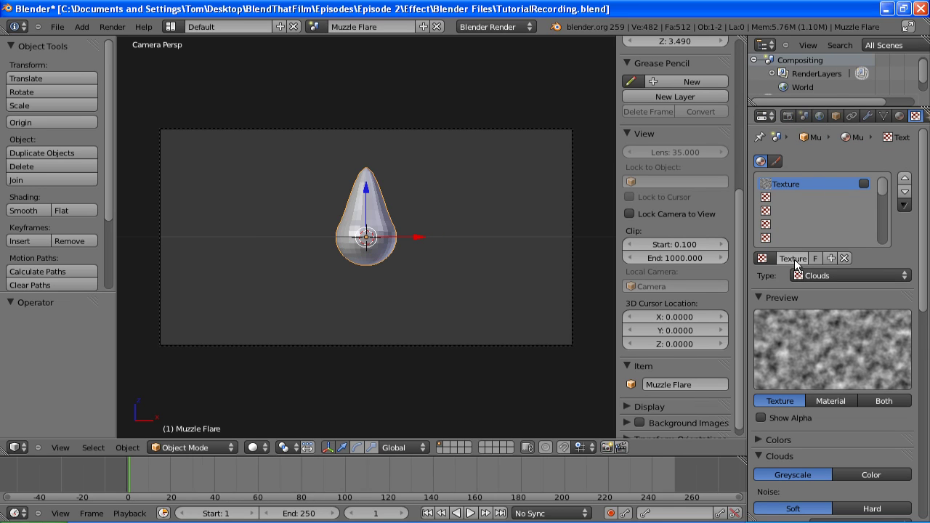
left_click(794, 259)
type("Muzzle Flare Deform")
key("Return")
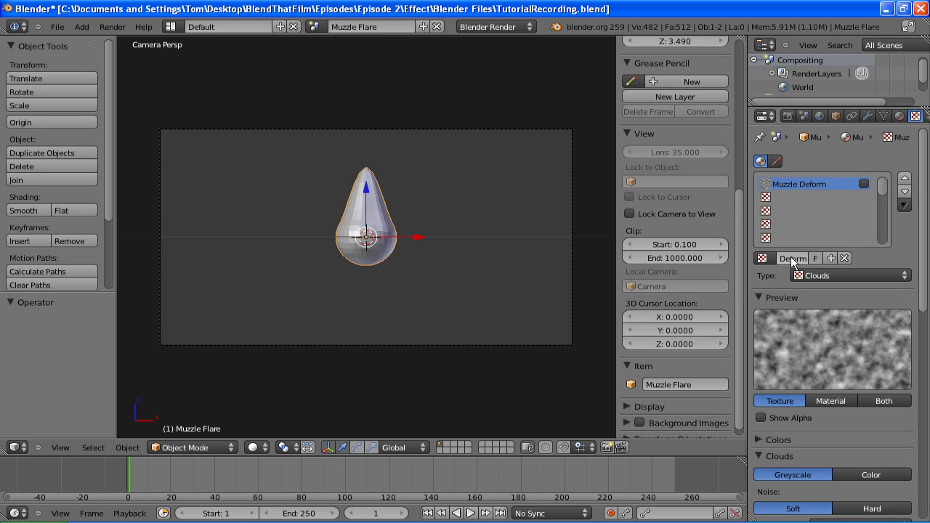
Add a Subdivision Surface modifier with 2 view subdivisions to the teardrop and shade it smooth.
left_click(869, 116)
left_click(824, 177)
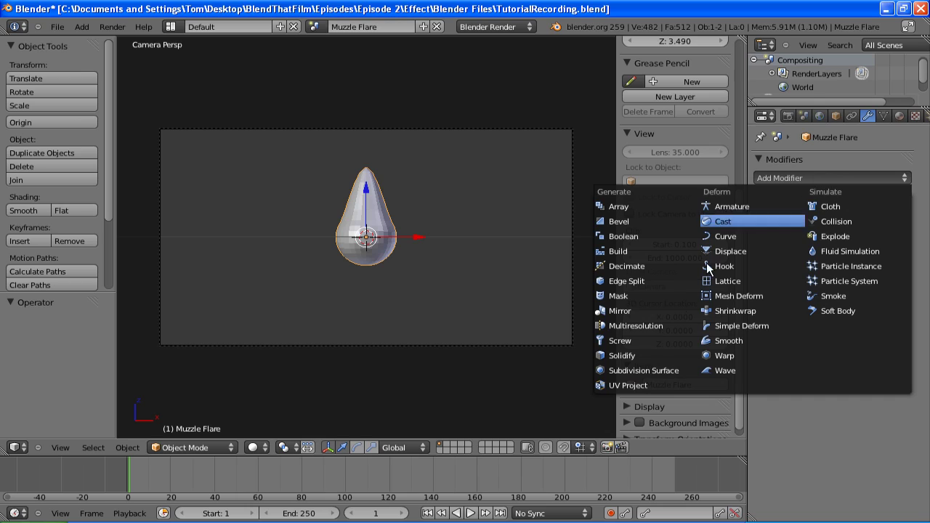
left_click(644, 371)
left_click(820, 271)
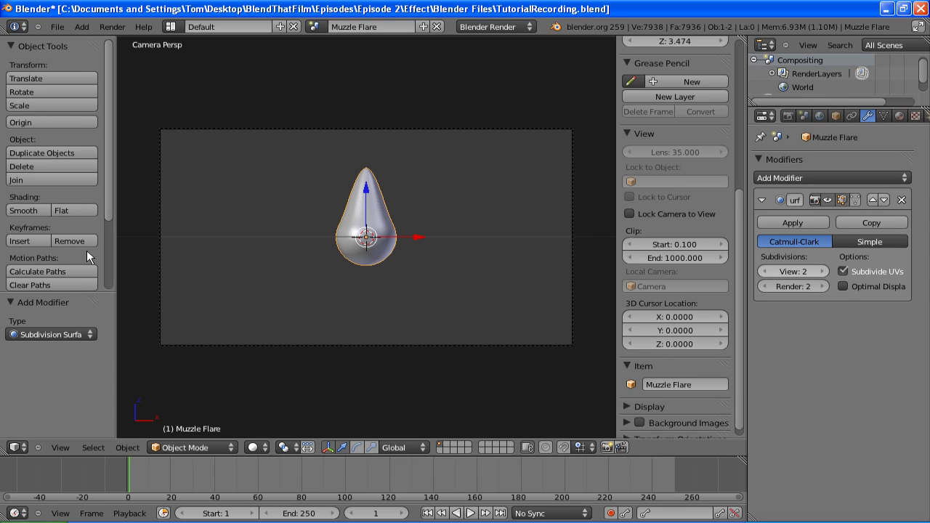
left_click(28, 211)
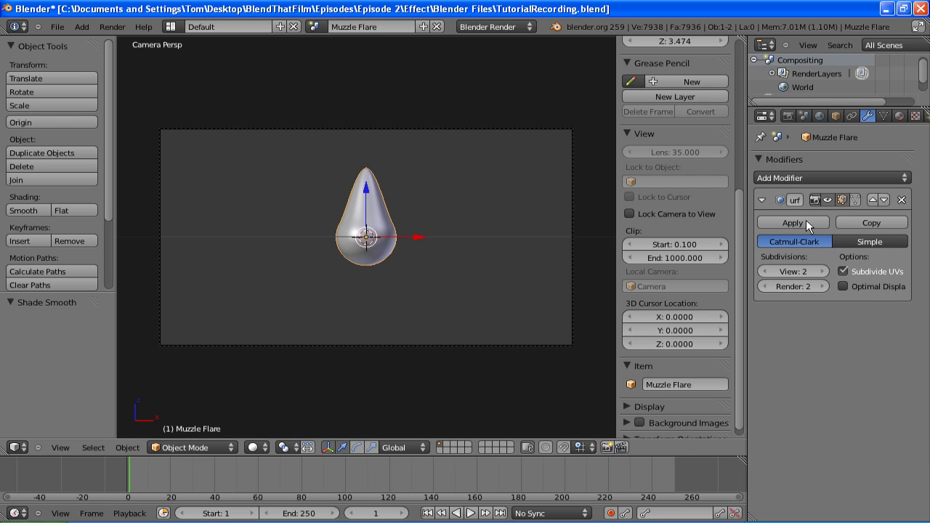
Add a Displace modifier to the muzzle flare mesh, using the Muzzle Deform texture.
left_click(817, 179)
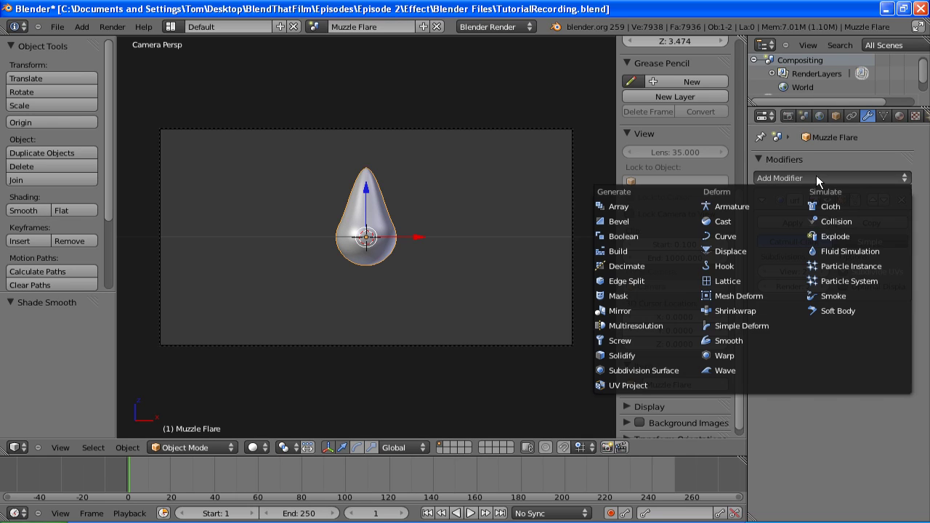
left_click(740, 252)
left_click(767, 374)
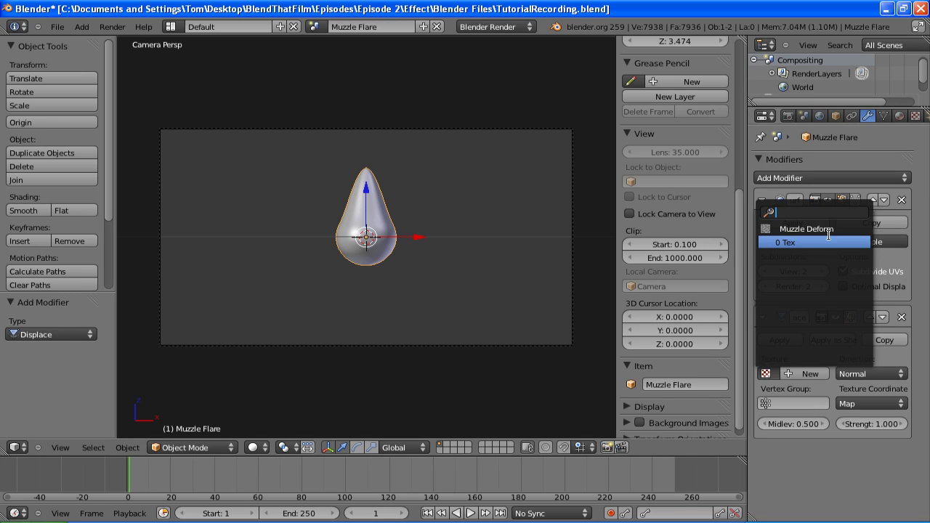
left_click(807, 229)
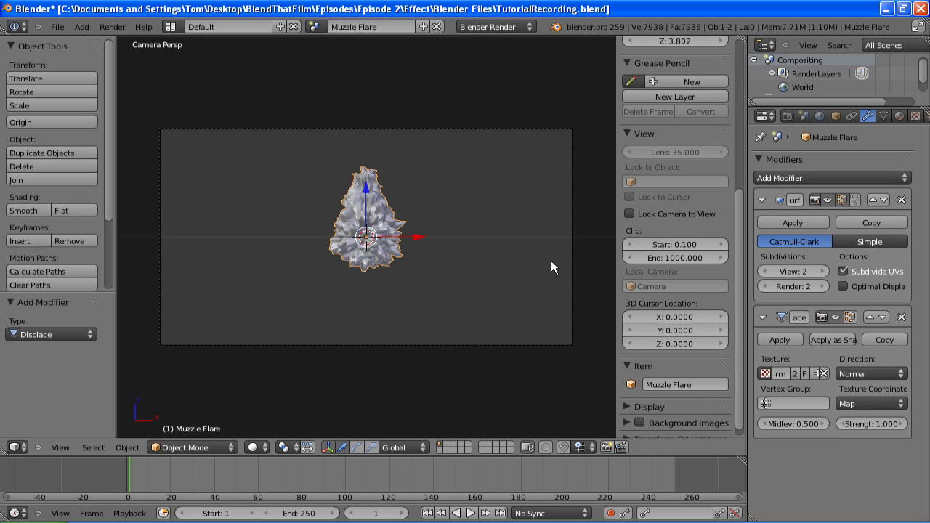
Make the Muzzle Flare material a Volume with emission 5 and a pale yellow emission colour, and test-render it.
left_click(900, 115)
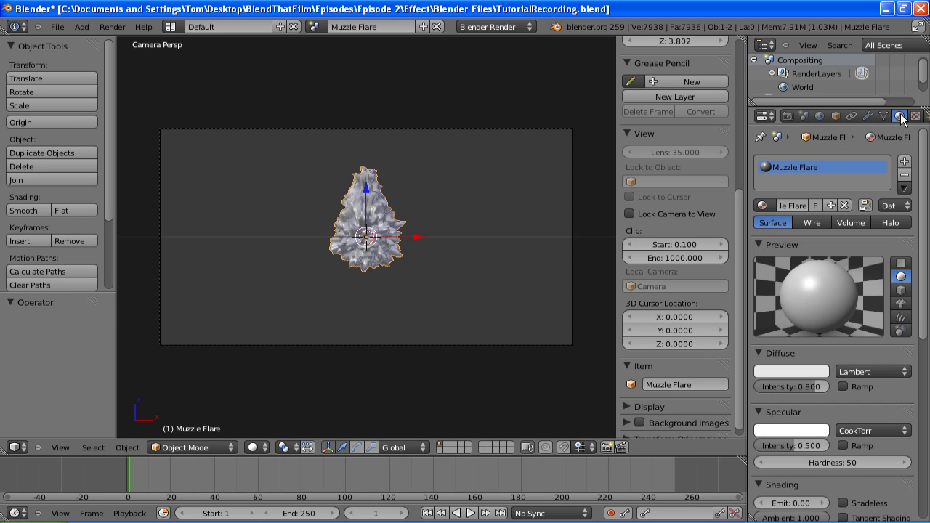
left_click(848, 222)
left_click(873, 412)
type("5")
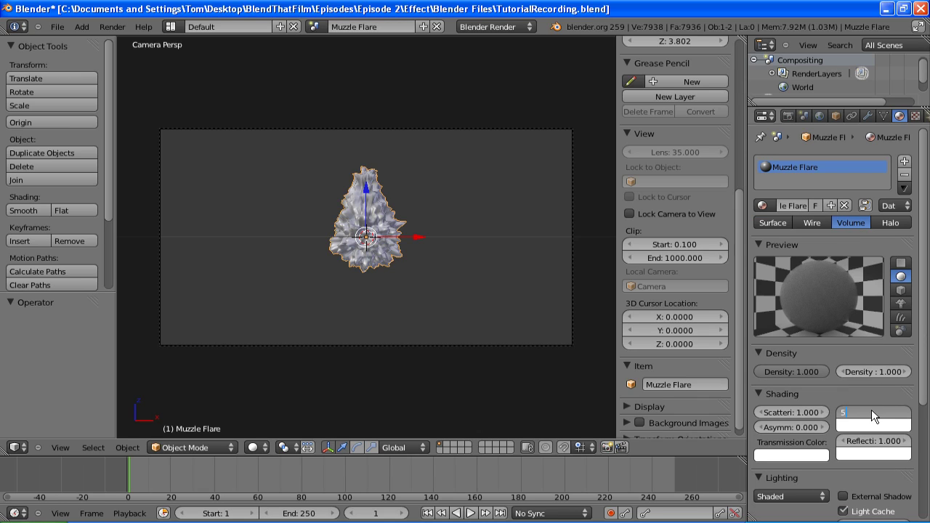
key("Return")
left_click(845, 429)
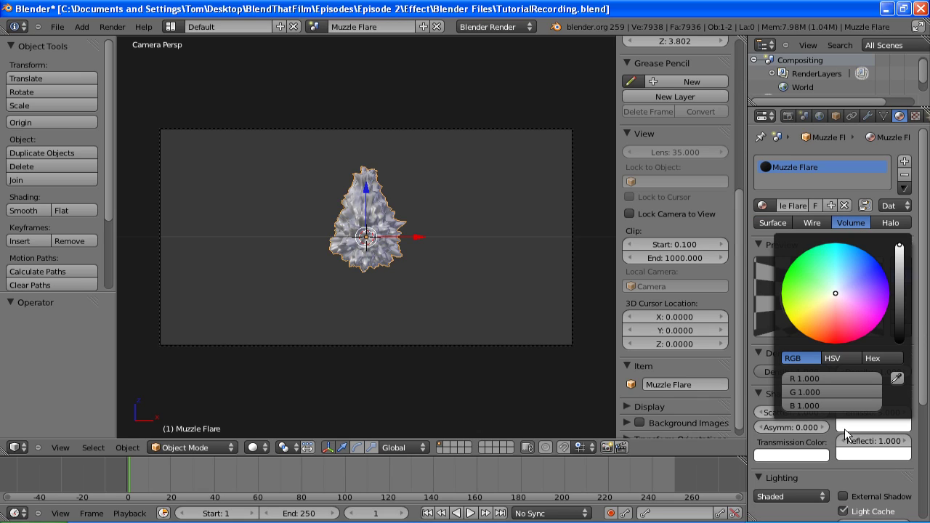
left_click(817, 317)
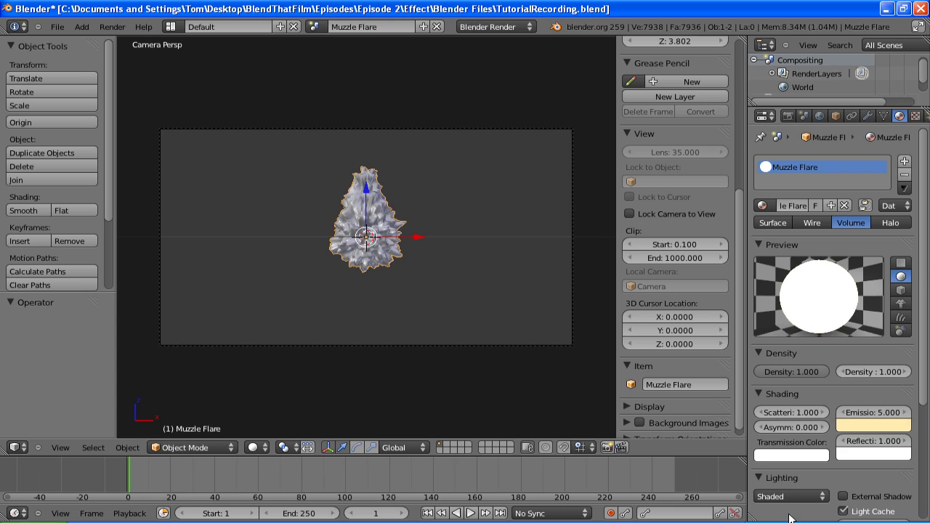
key("F12")
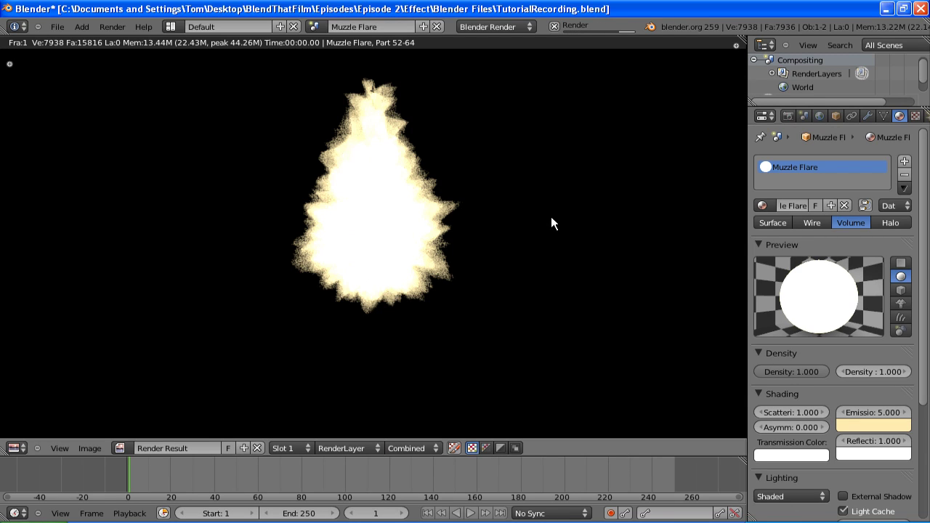
key("Escape")
Enable background images and load MVI_2459.MOV from Episode 2's Original Footage folder as the viewport background.
left_click(639, 392)
left_click(697, 411)
scroll(719, 412, "down", 2)
left_click(674, 420)
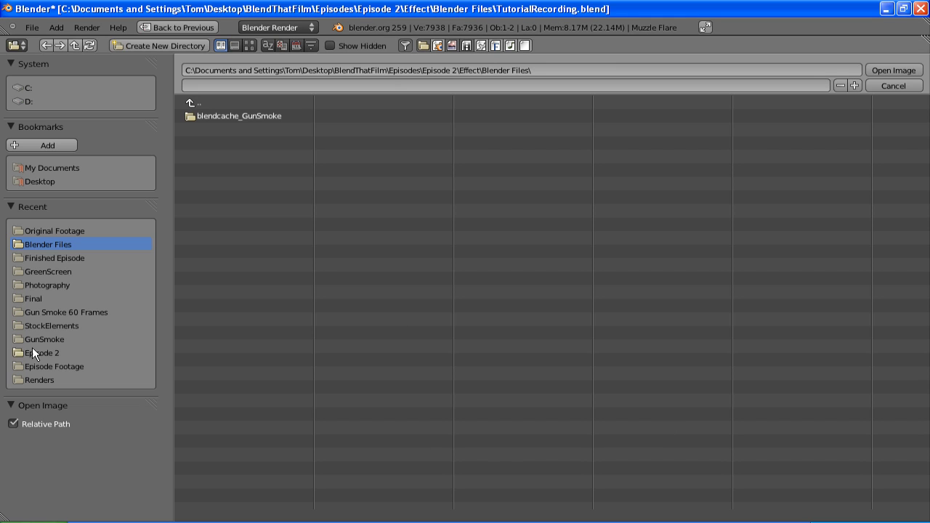
left_click(48, 354)
left_click(210, 129)
left_click(210, 130)
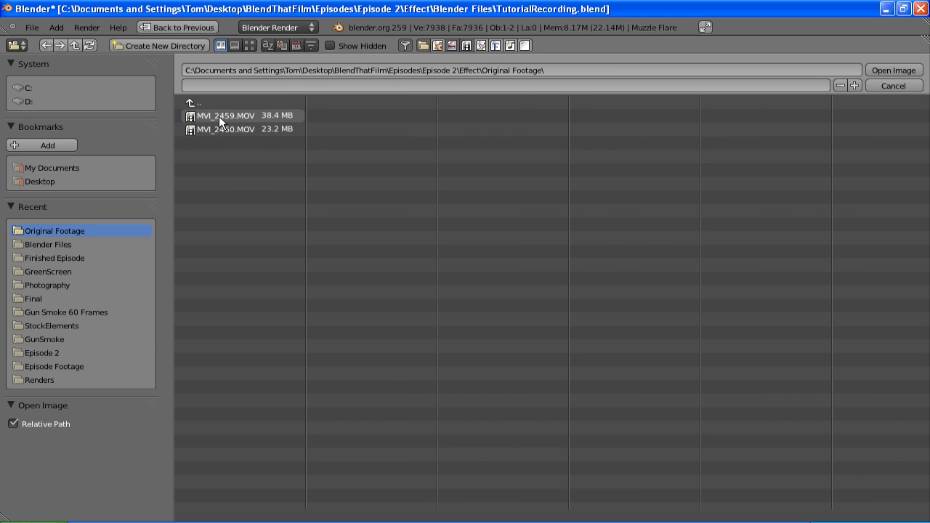
left_click(219, 116)
key("Return")
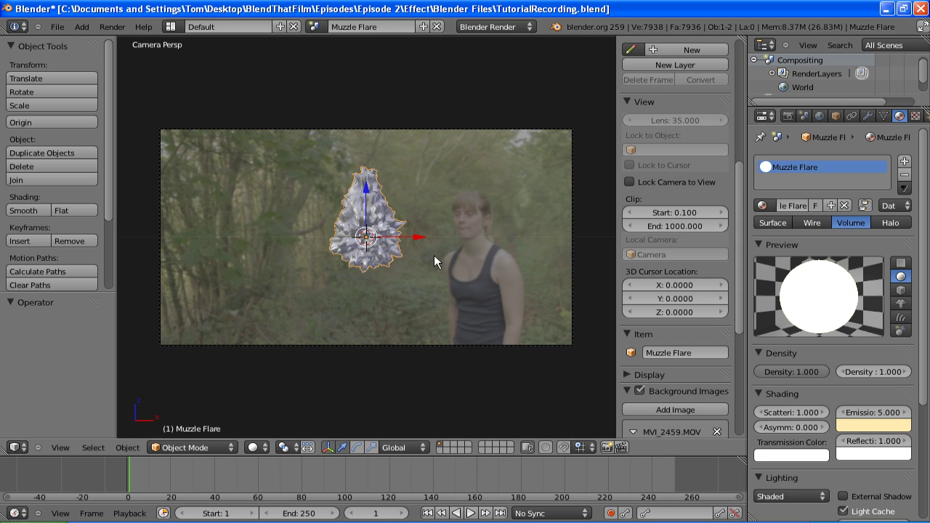
At frame 218, shift the flare along negative X to the gun's muzzle and rotate it so its tip points away from the barrel.
left_click(608, 491)
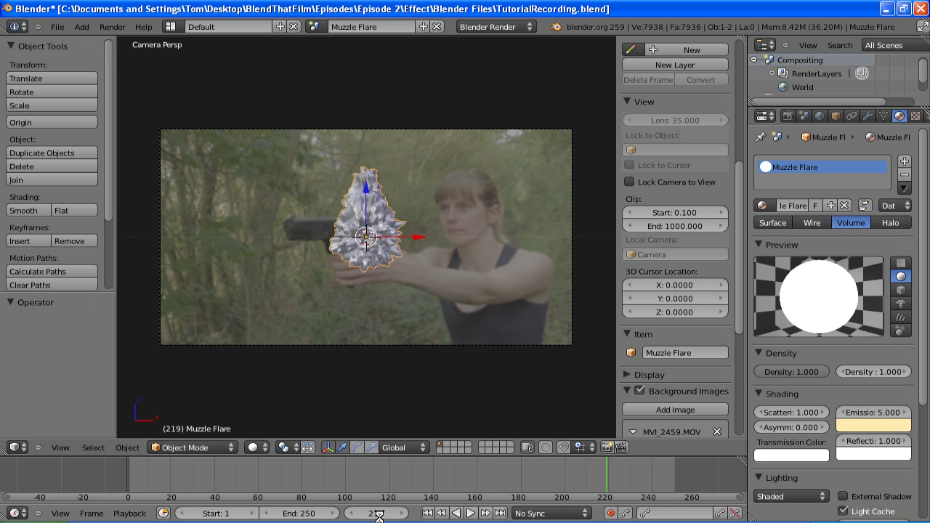
left_click_drag(411, 235, 304, 230)
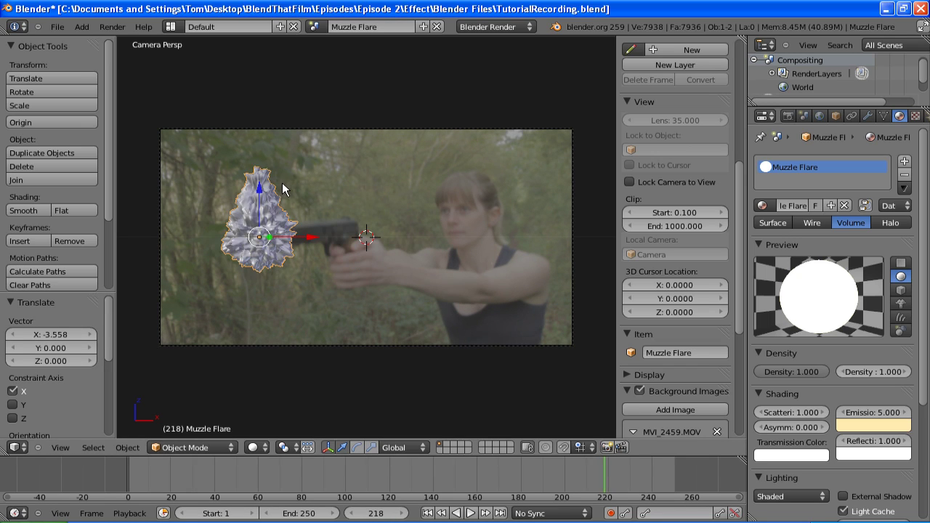
key("r")
key("x")
key("9")
key("0")
key("Return")
key("r")
key("z")
left_click(294, 243)
key("g")
left_click(297, 239)
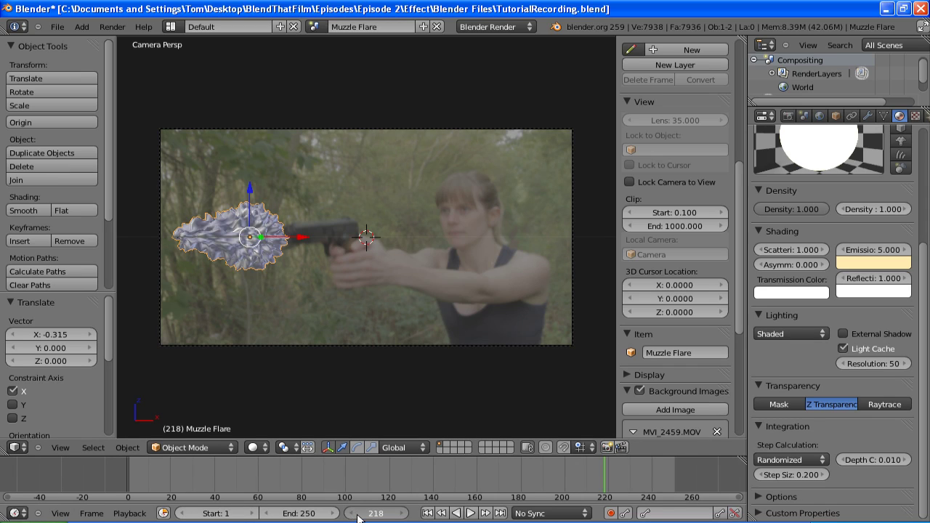
Keyframe the flare material's volume density at 0 on frame 217.
key("Left")
left_click(801, 207)
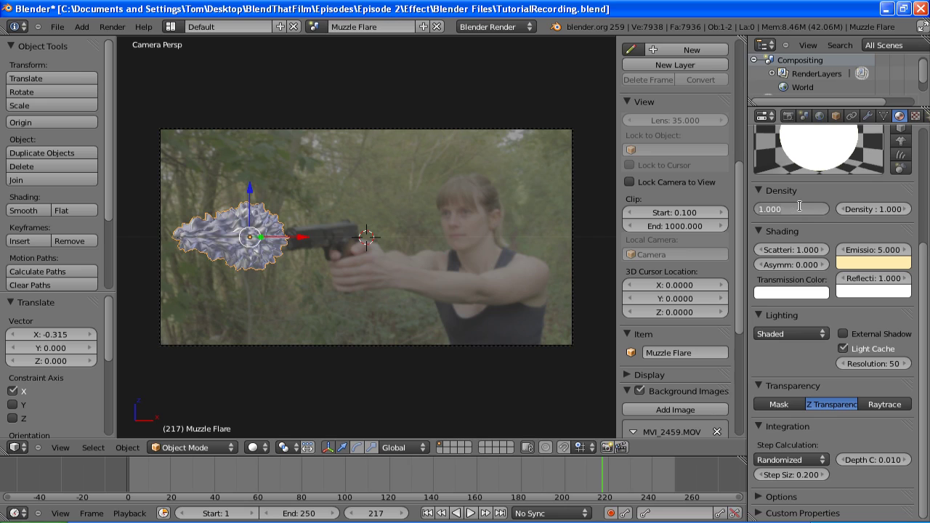
type("0")
key("Return")
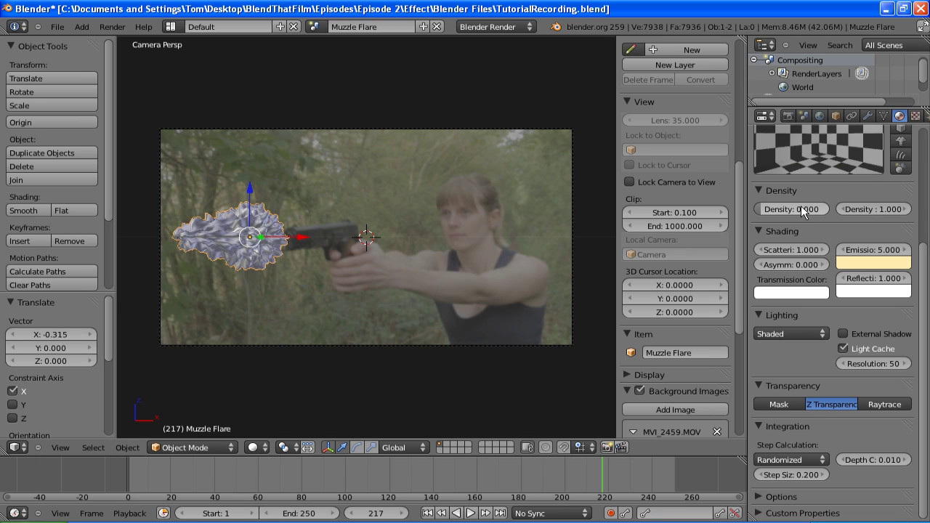
key("i")
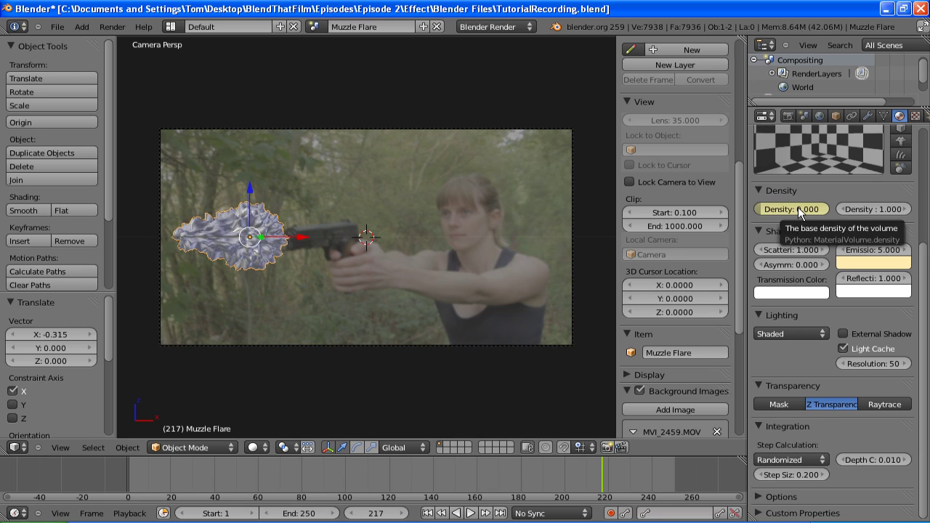
Keyframe the volume density at 1 on frame 218.
left_click(402, 518)
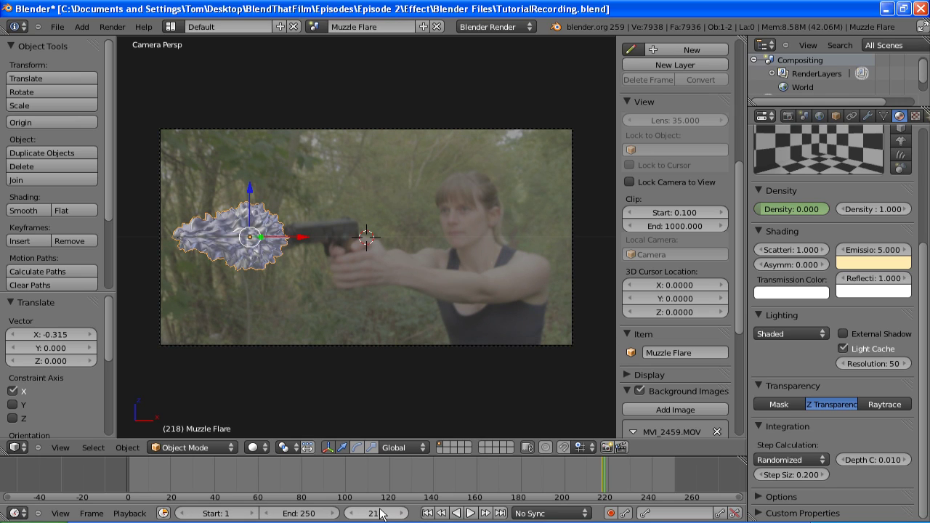
left_click(793, 210)
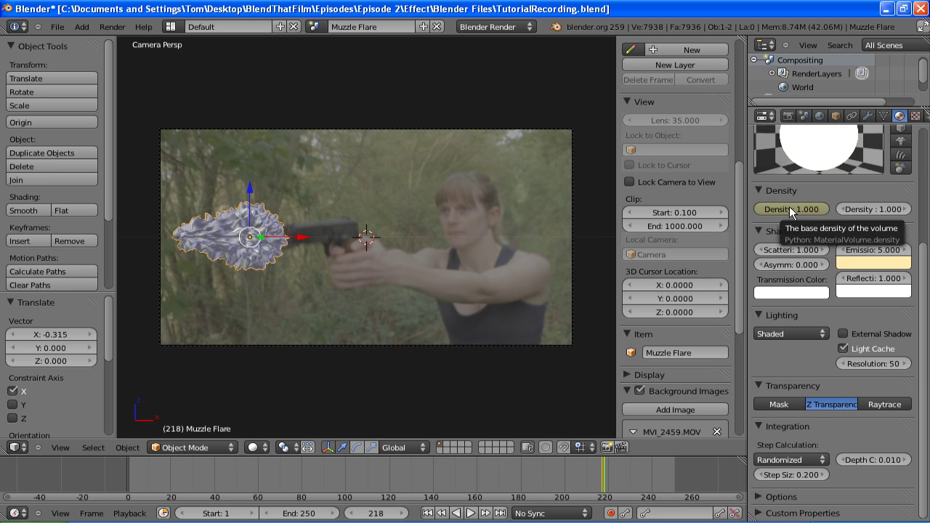
key("i")
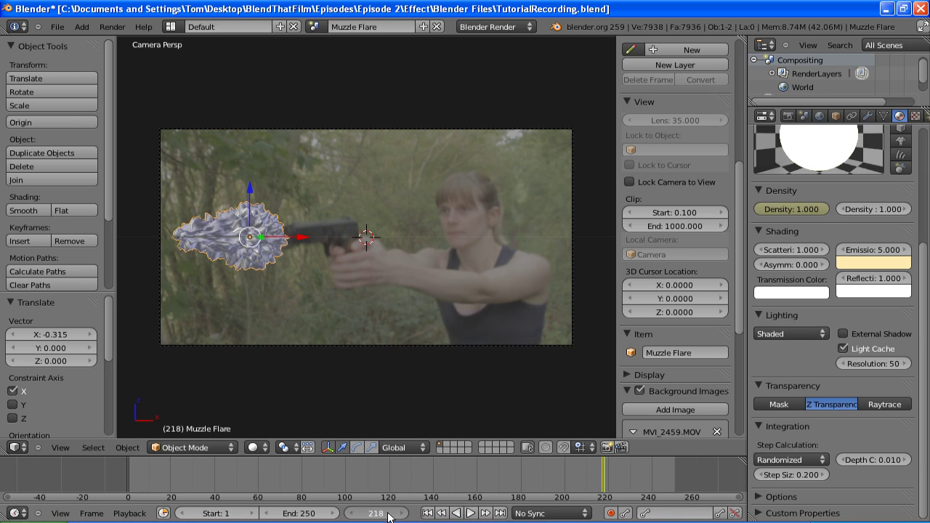
Set the volume density back to 0 on frame 219.
key("Right")
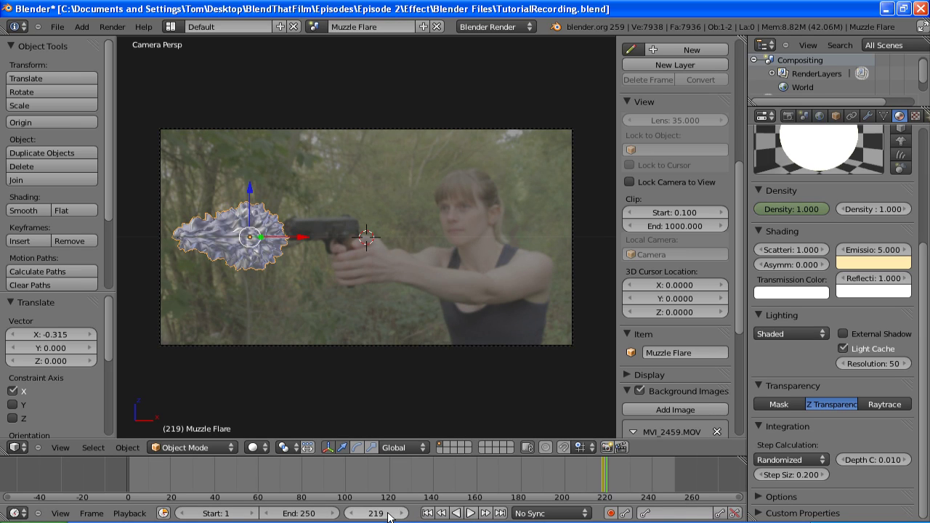
left_click(805, 209)
type("0")
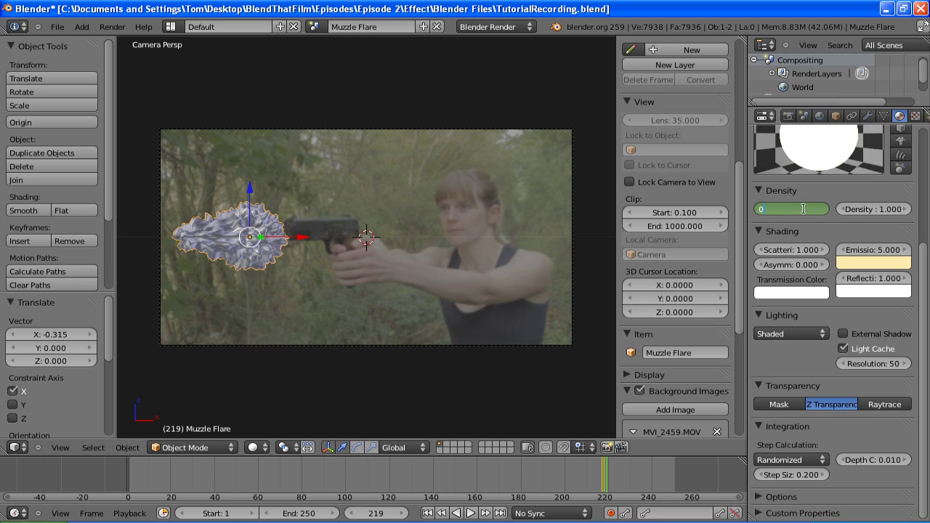
key("Return")
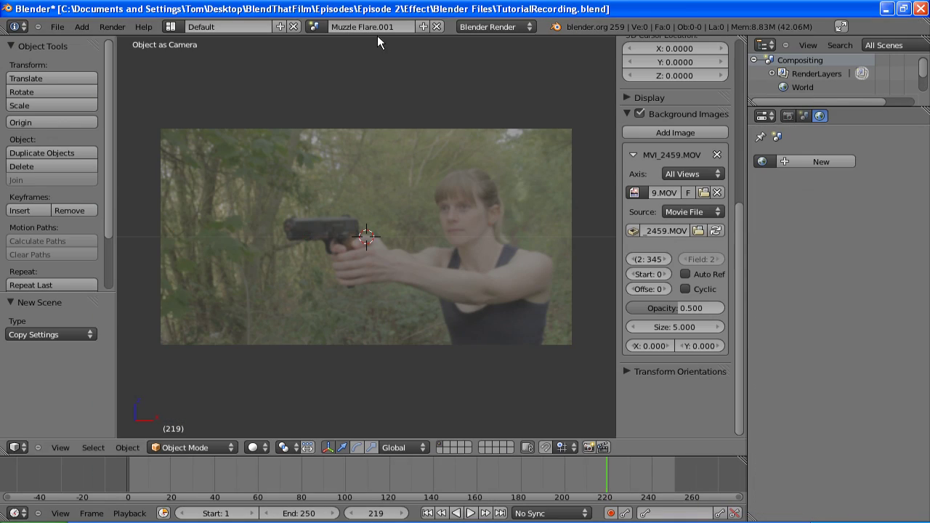
Rename the new scene, copied from the Muzzle Flare scene's settings, as Glow.
left_click(373, 26)
type("Glow")
key("Return")
Add a camera to the Glow scene and align it to the top view.
key("shift+a")
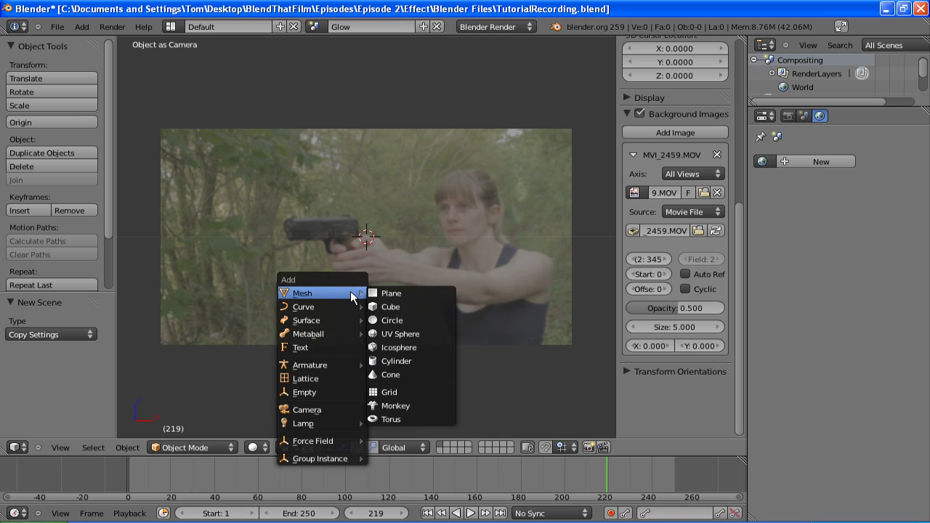
left_click(291, 412)
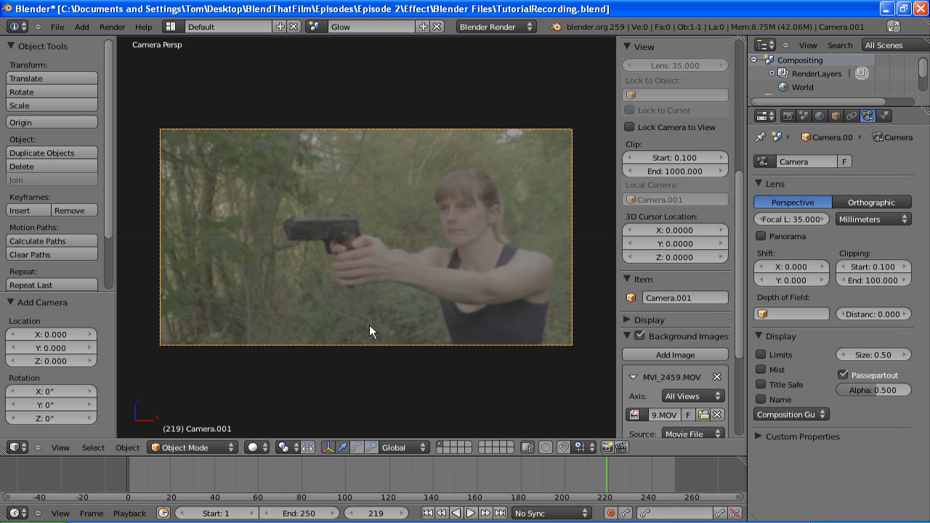
middle_click_drag(402, 276, 446, 305)
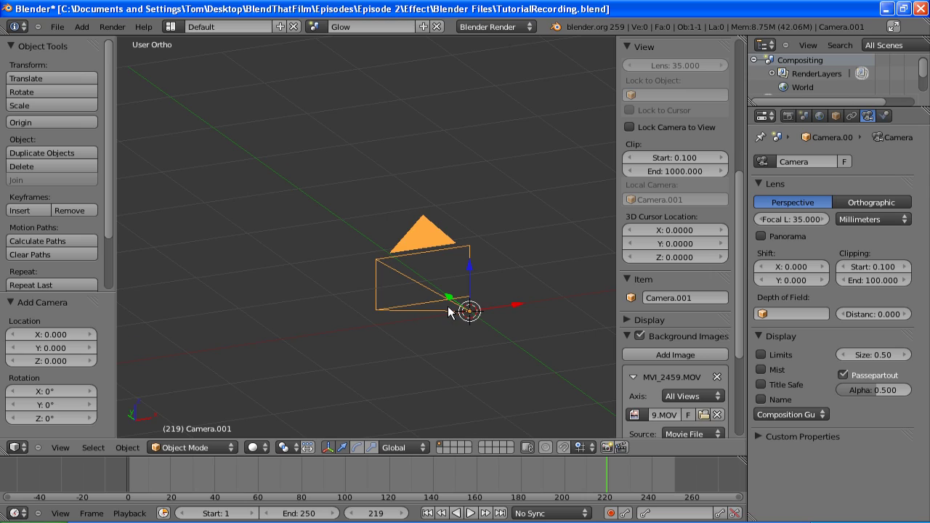
scroll(448, 306, "up", 4)
key("KP_7")
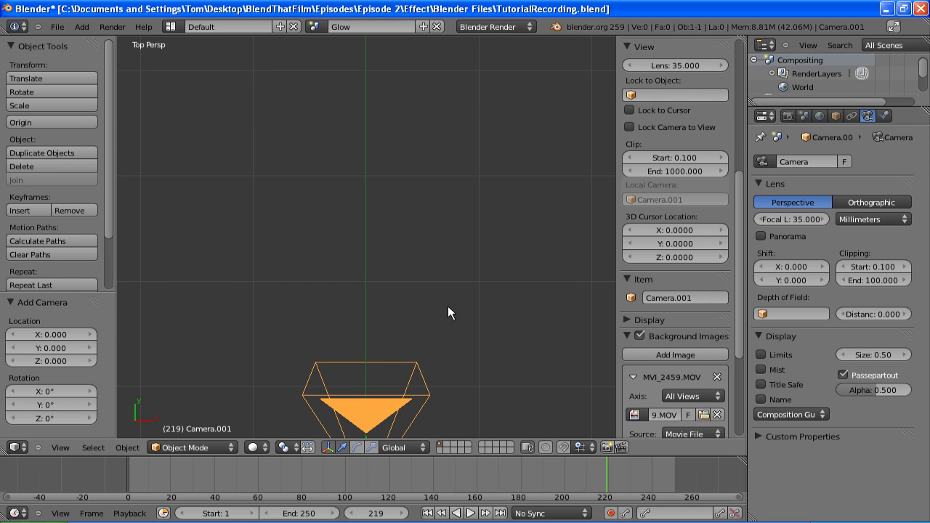
key("ctrl+alt+KP_0")
scroll(426, 278, "down", 2)
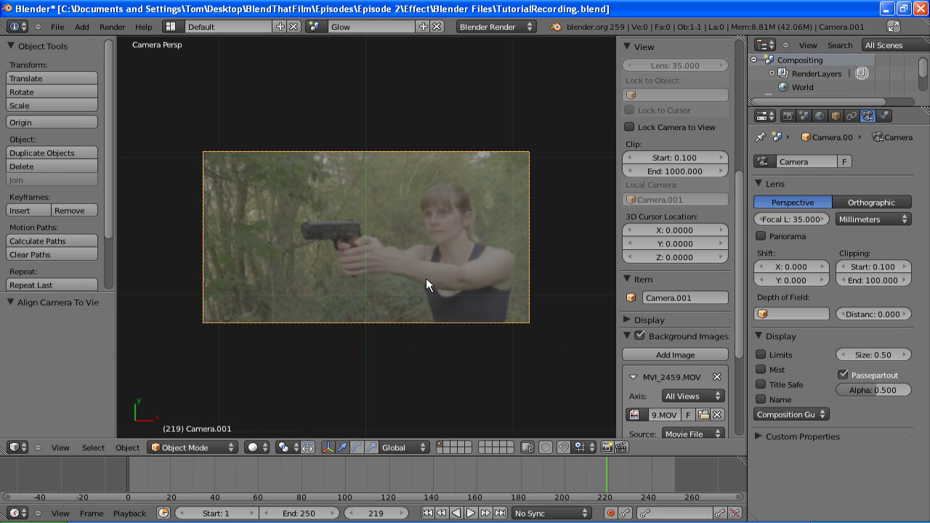
Add a Bezier curve at the origin of the Glow scene and set its shape to 2D.
key("x")
left_click(452, 270)
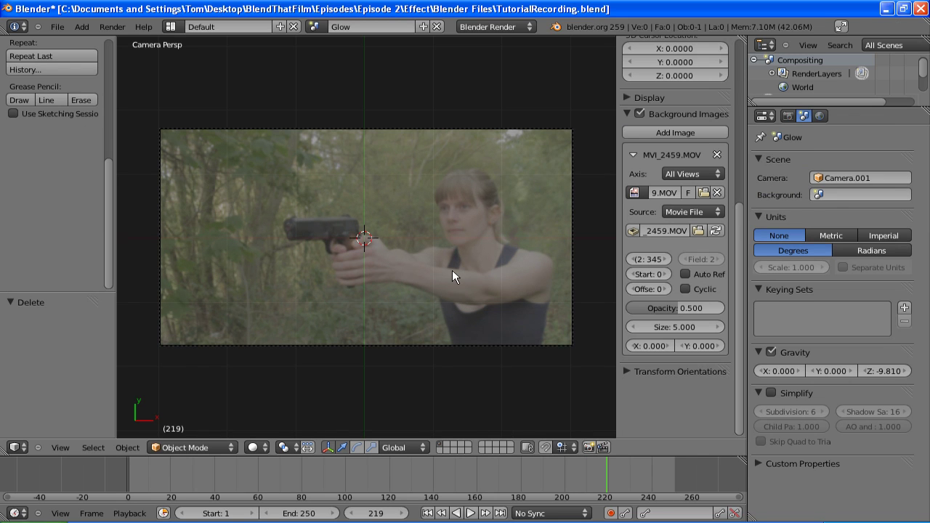
key("shift+a")
mouse_move(438, 169)
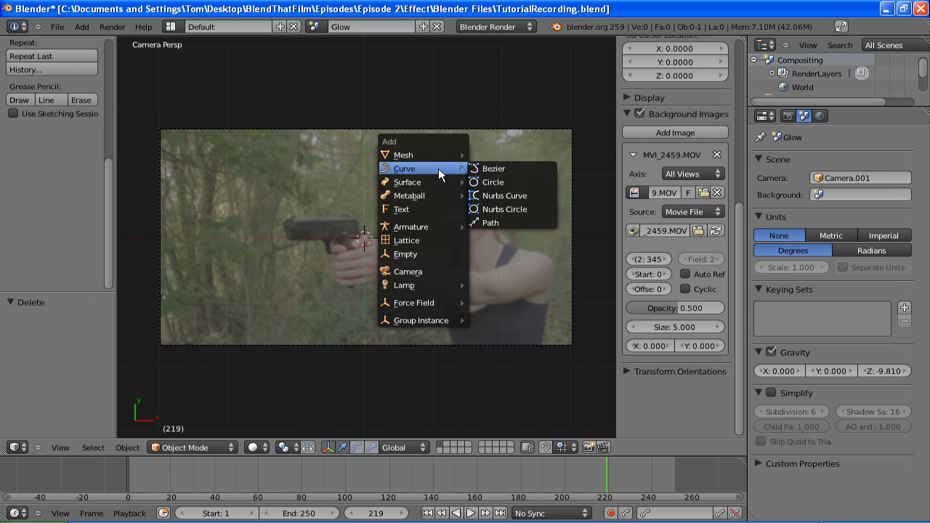
left_click(482, 169)
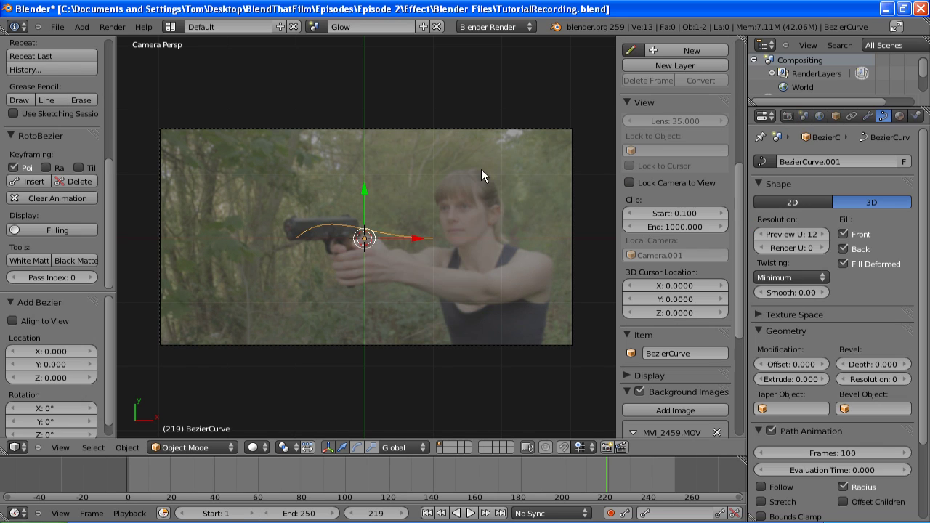
left_click(810, 204)
Enter edit mode on the Bezier curve and hide its handles using the RotoBezier display options.
scroll(76, 203, "up", 4)
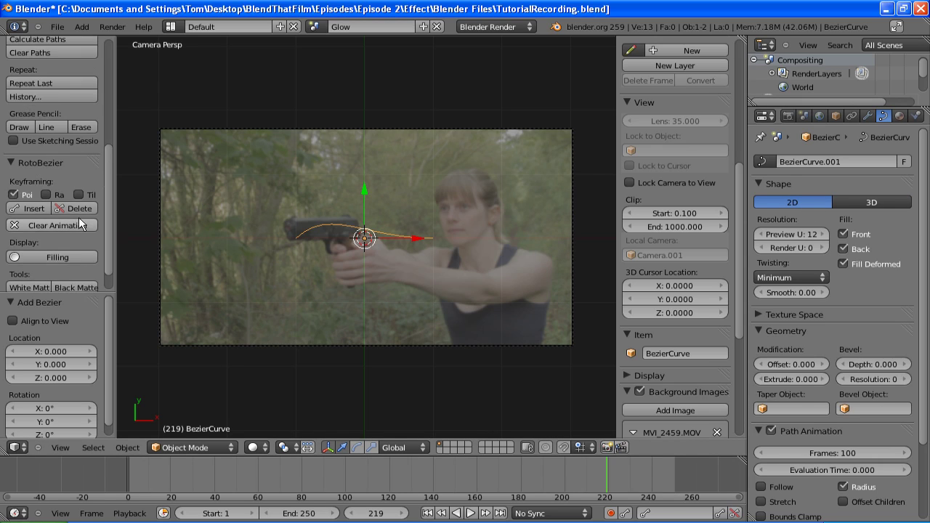
key("Tab")
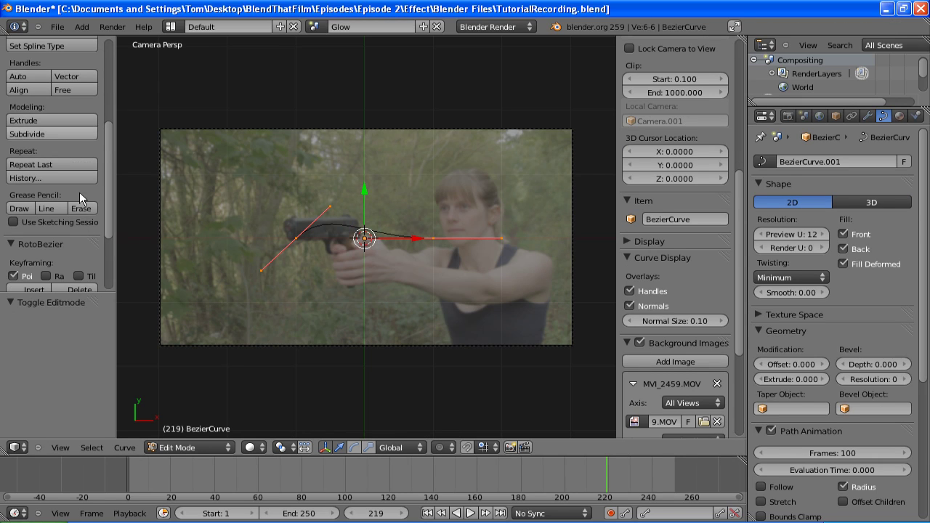
scroll(80, 192, "down", 3)
left_click(78, 258)
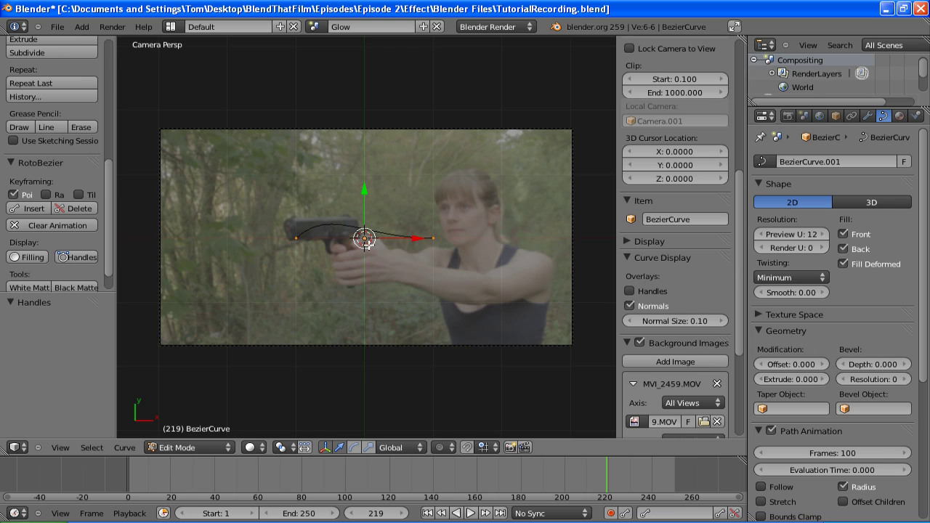
key("Home")
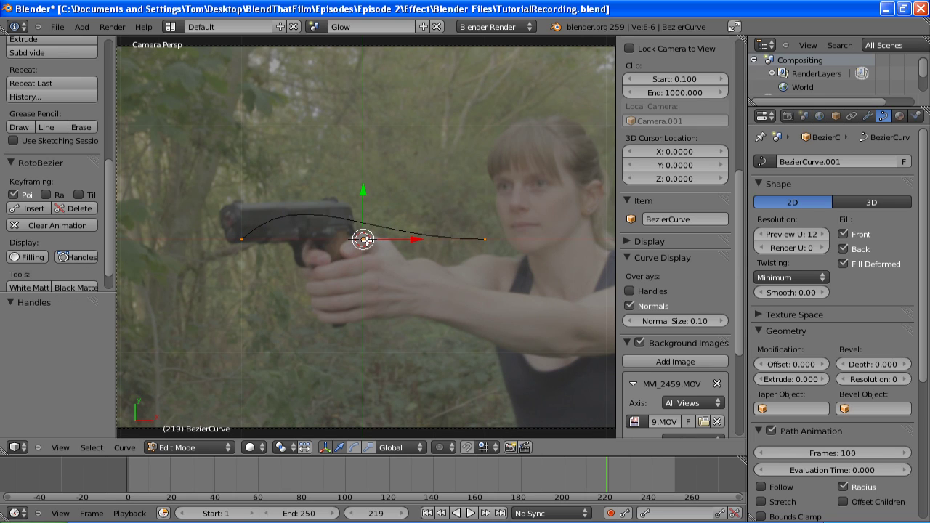
Set the curve's handle type to Vector and place its two points on the woman's chin and the front of her face.
key("v")
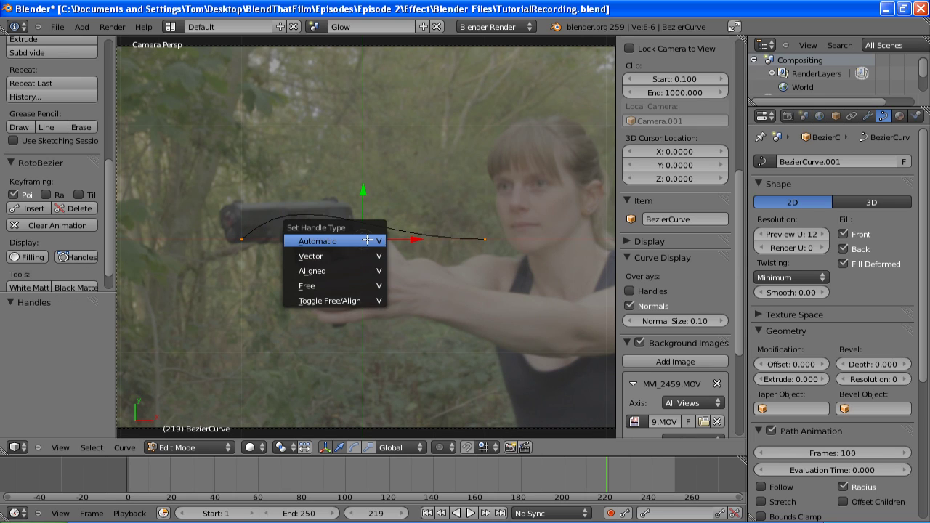
left_click(345, 258)
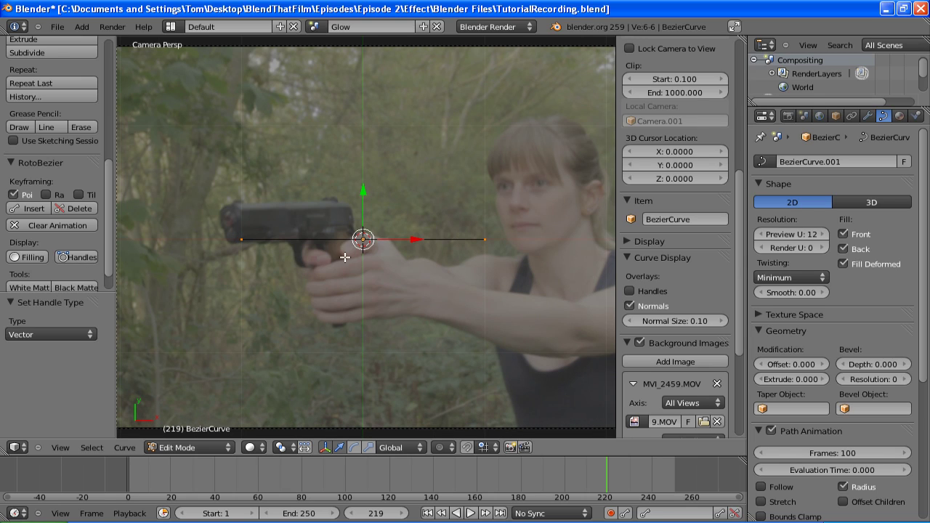
right_click(251, 229)
key("g")
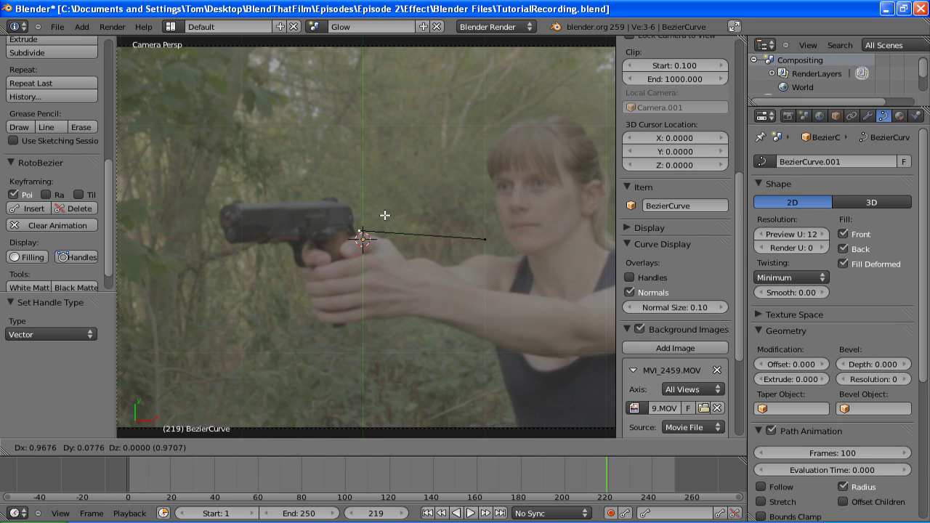
left_click(361, 224)
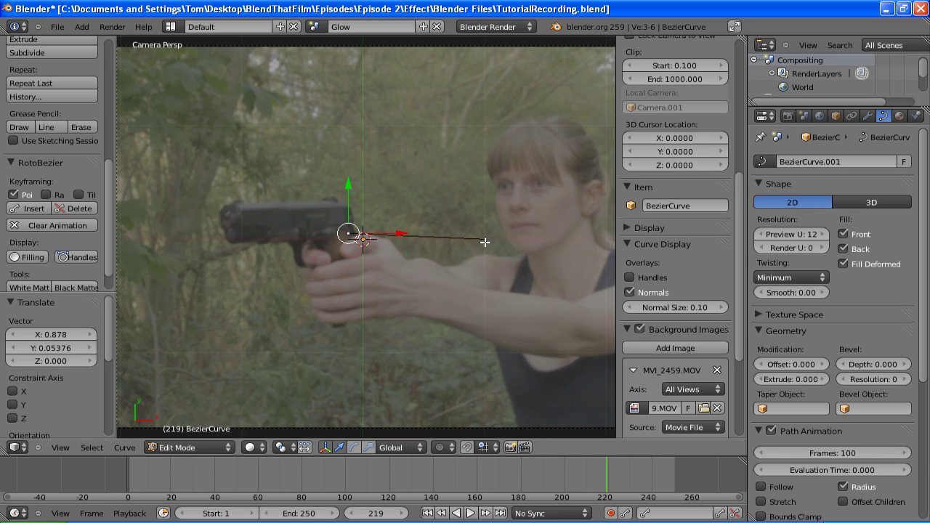
right_click(486, 242)
key("g")
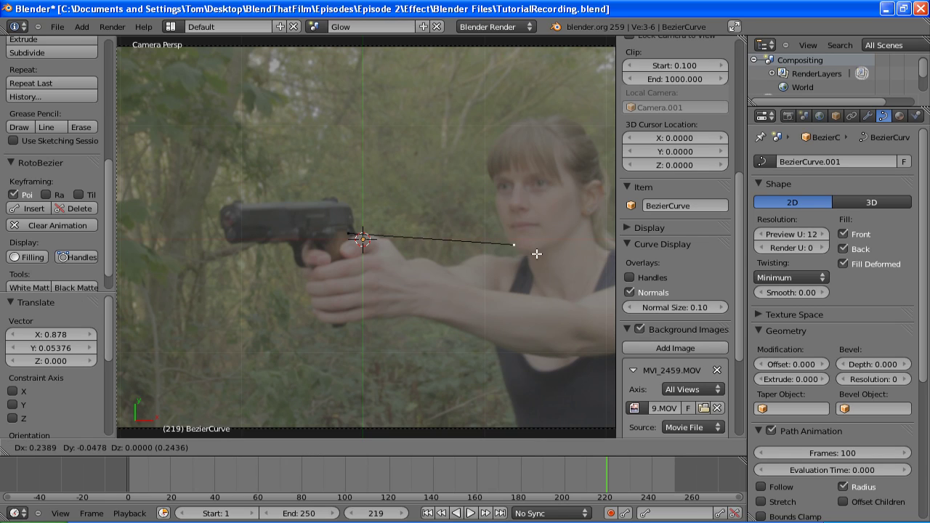
left_click(536, 253)
right_click(364, 210)
key("g")
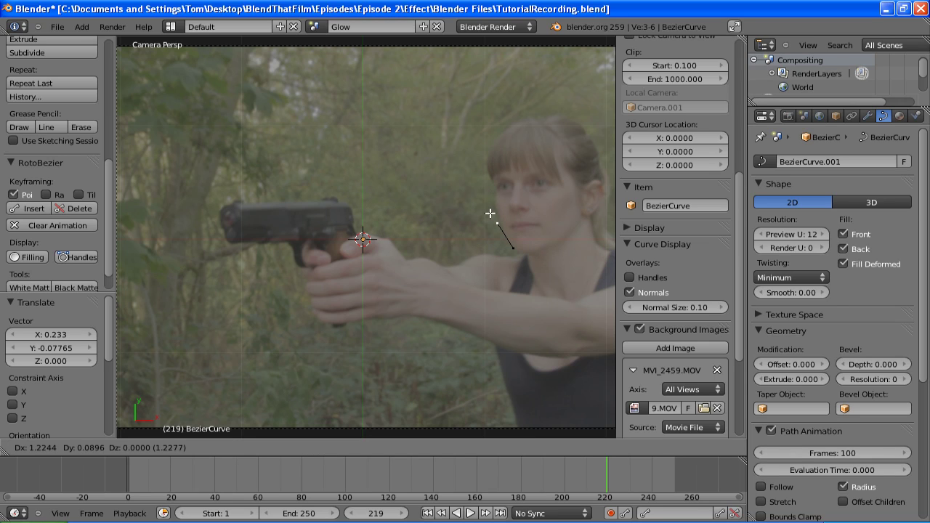
left_click(491, 213)
Extrude curve points up the front edge of the woman's face to the top of her forehead hair.
key("e")
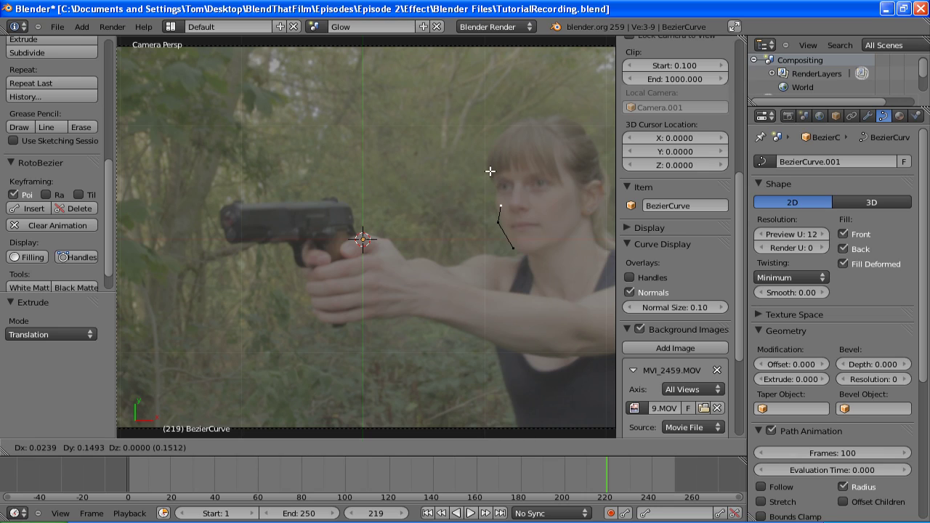
left_click(496, 167)
key("e")
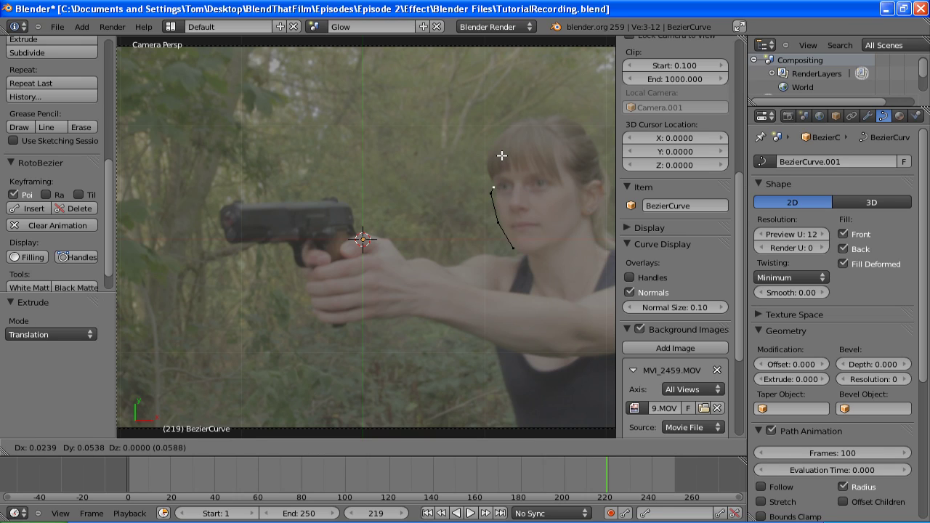
left_click(497, 149)
key("e")
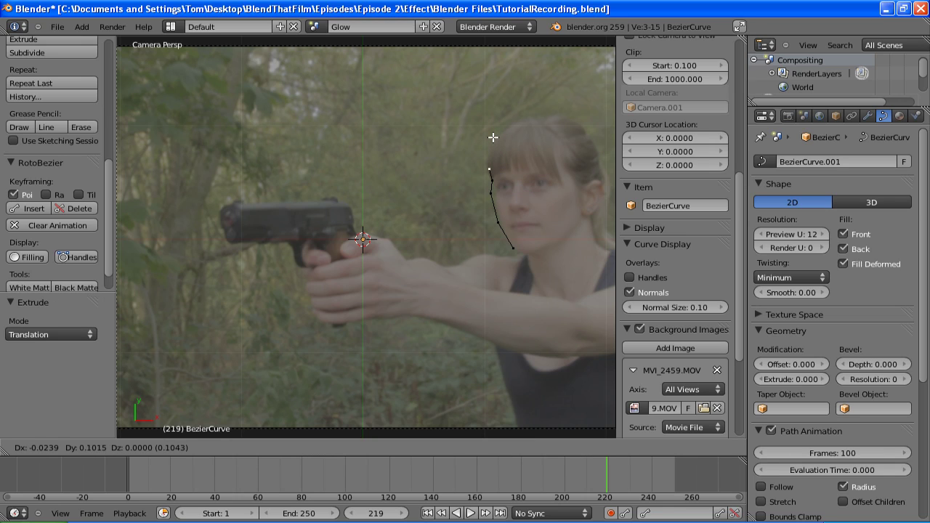
left_click(501, 99)
key("e")
left_click(522, 89)
Extrude further curve points across the forehead and down the shaded side of the face to the neck.
key("e")
left_click(563, 180)
key("e")
left_click(591, 218)
key("e")
left_click(590, 258)
key("e")
left_click(580, 294)
key("e")
left_click(531, 282)
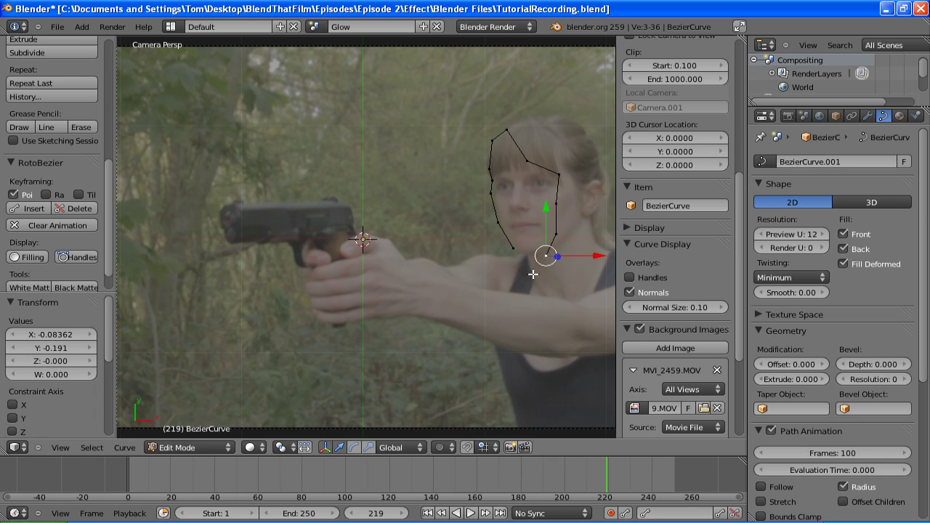
Extrude the outline across the base of the neck, close the curve at the chin and apply the RotoBezier white matte.
key("e")
left_click(550, 306)
key("e")
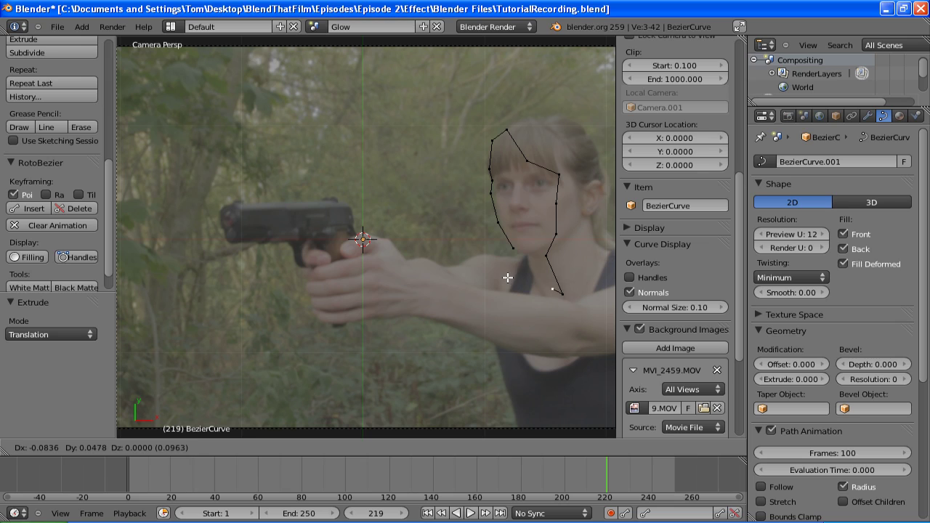
left_click(511, 268)
left_click(514, 251, "shift")
key("f")
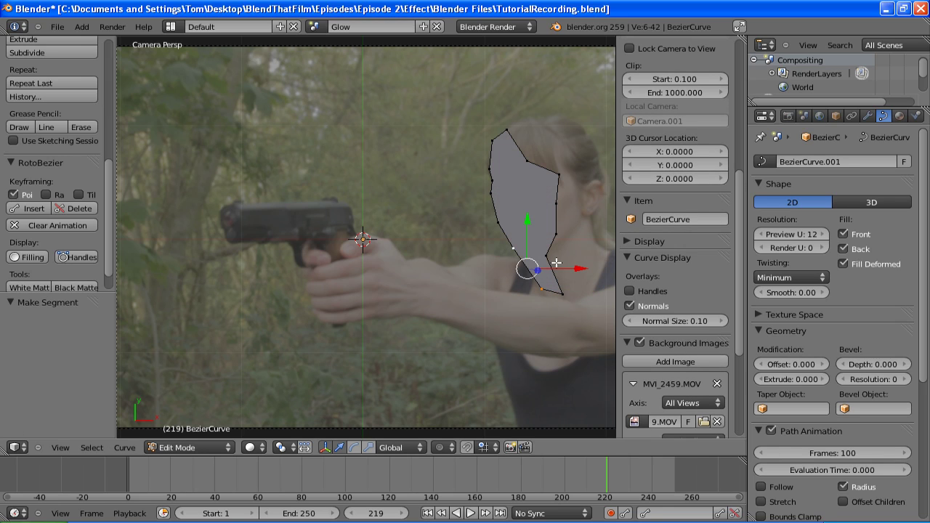
scroll(39, 213, "down", 2)
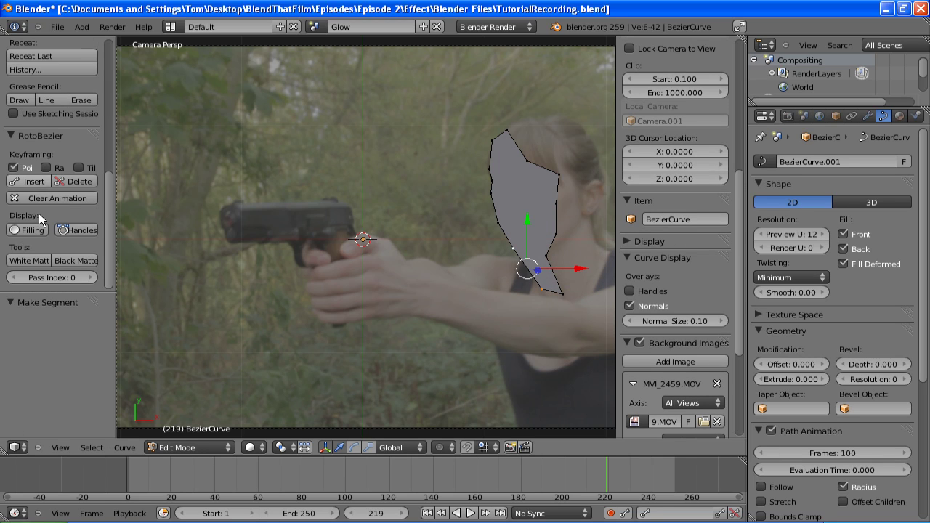
left_click(24, 262)
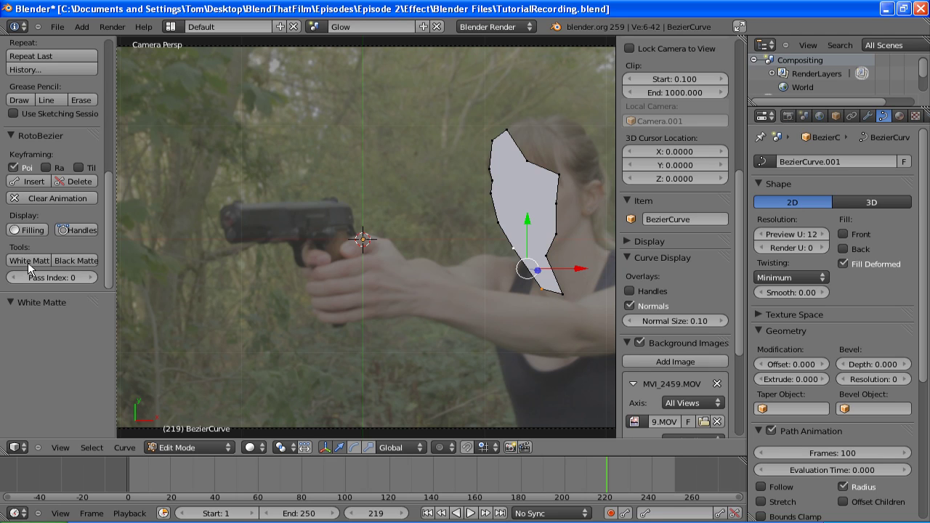
In edit mode of the Environmental Glow scene's face curve, add a second Bezier curve with its handle type set to Vector.
key("Tab")
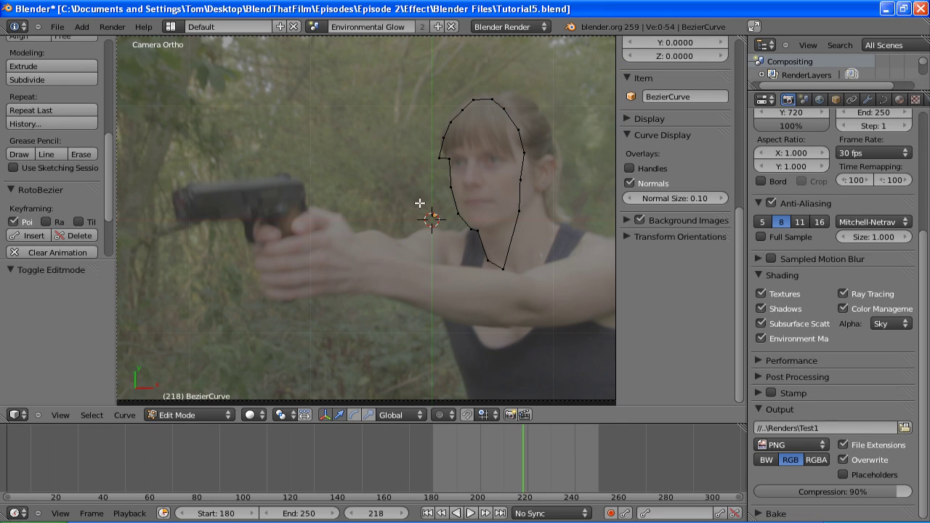
key("shift+a")
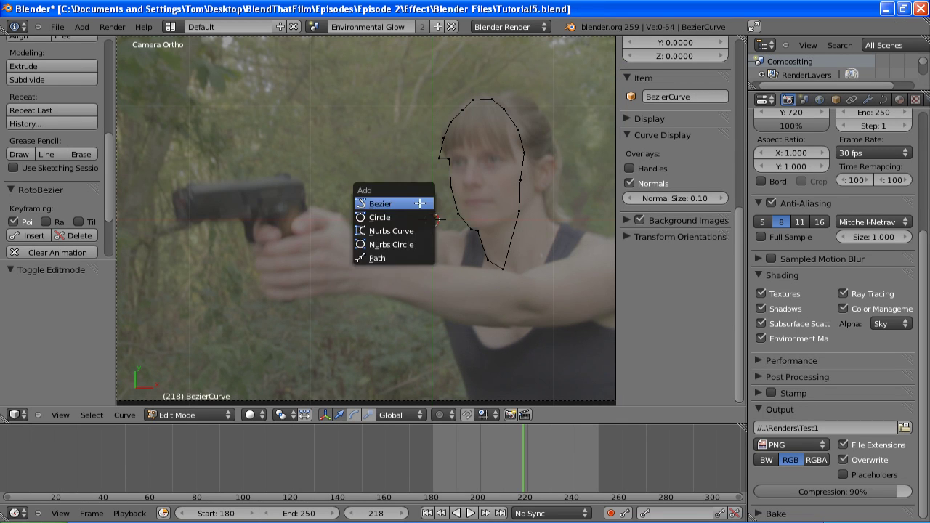
left_click(420, 204)
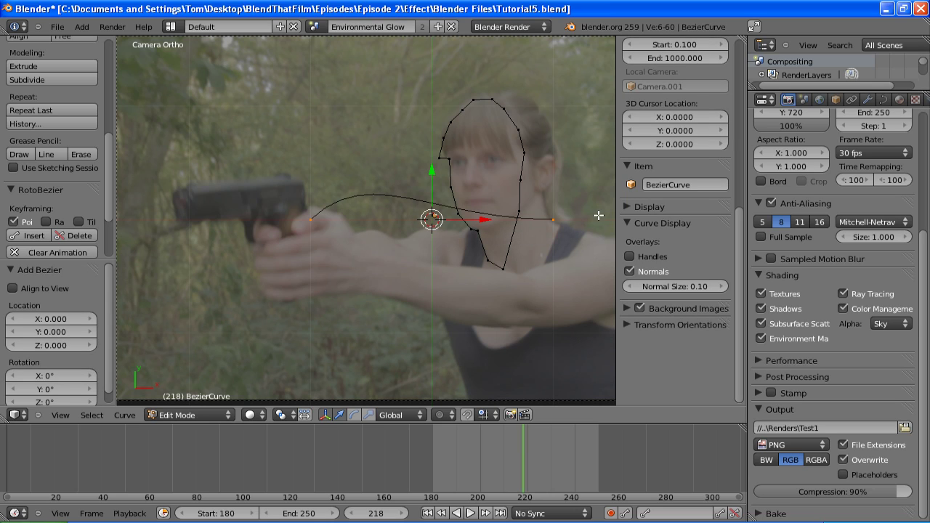
key("v")
left_click(559, 212)
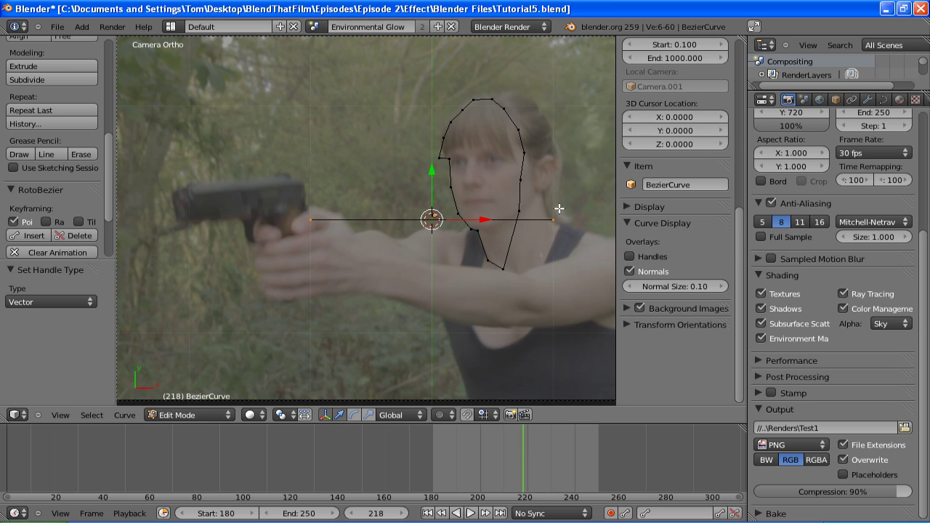
Move the new Bezier curve's two end points onto the woman's outstretched arm.
right_click(557, 211)
key("g")
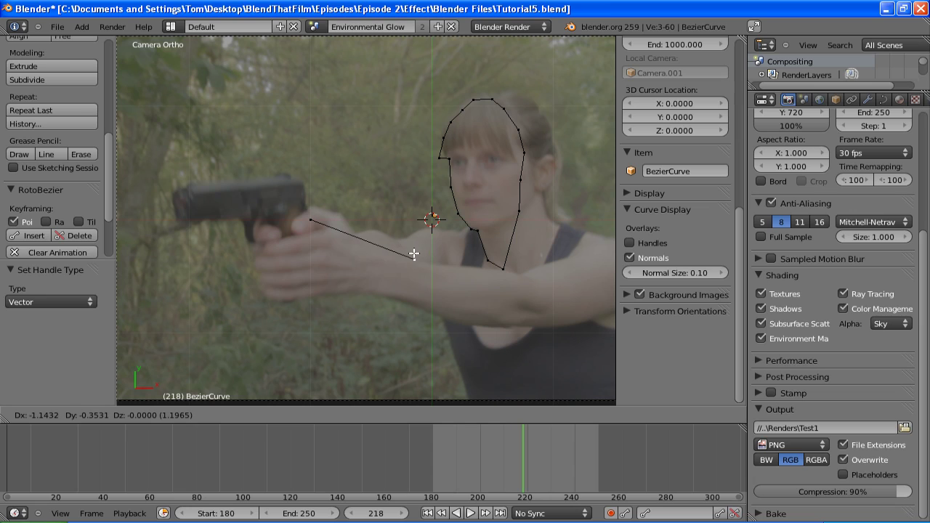
left_click(414, 254)
right_click(311, 219)
key("g")
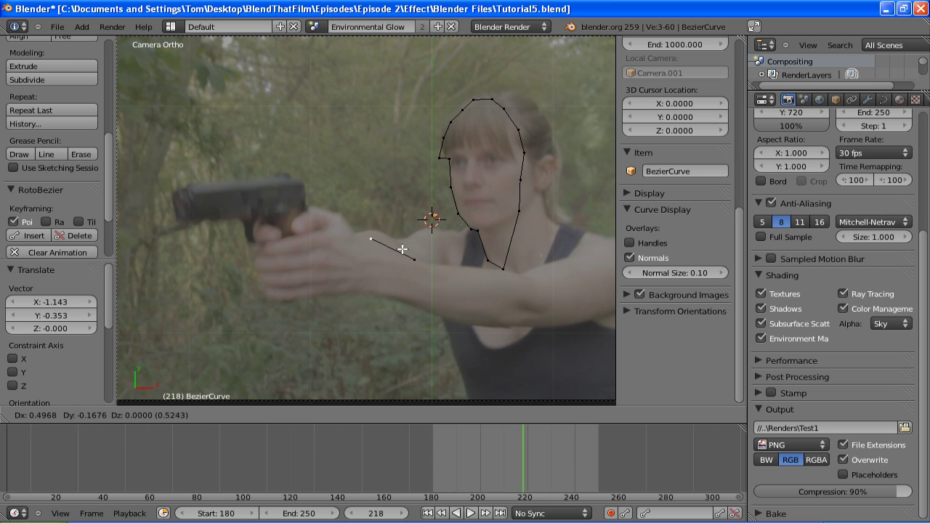
left_click(386, 248)
Extrude points from the arm outline along the wrist and hand up to the gun.
key("e")
left_click(356, 228)
key("e")
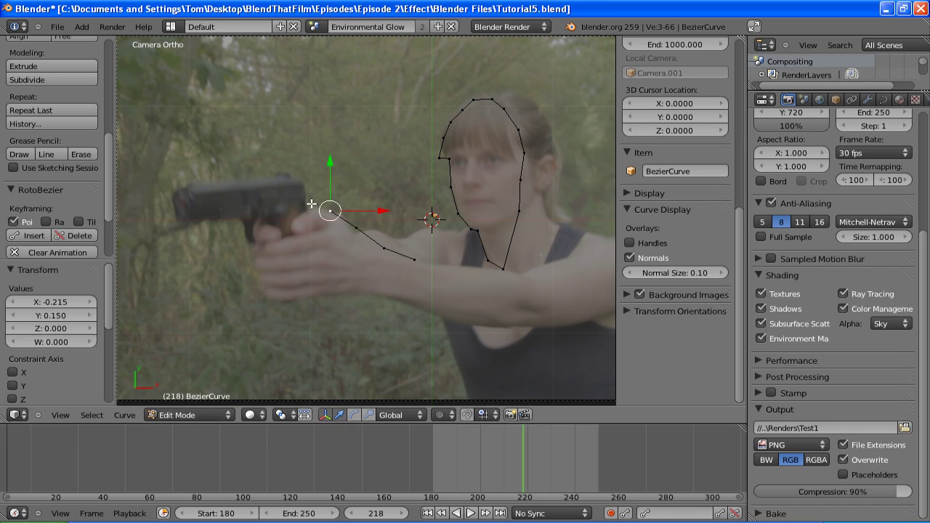
left_click(284, 213)
key("e")
left_click(277, 180)
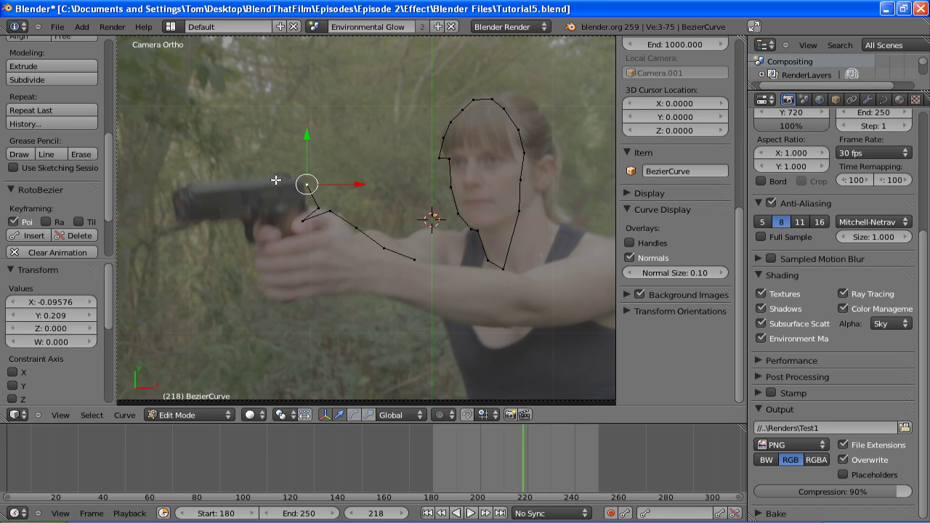
key("g")
left_click(175, 182)
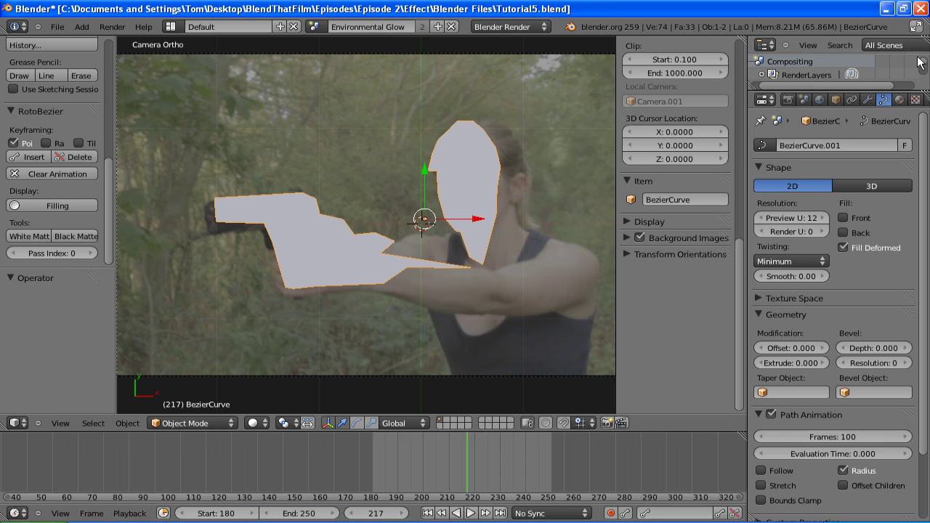
Enable Z Transparency on the white matte material and keyframe its Alpha at 0 on frame 217.
left_click(900, 100)
scroll(822, 298, "down", 5)
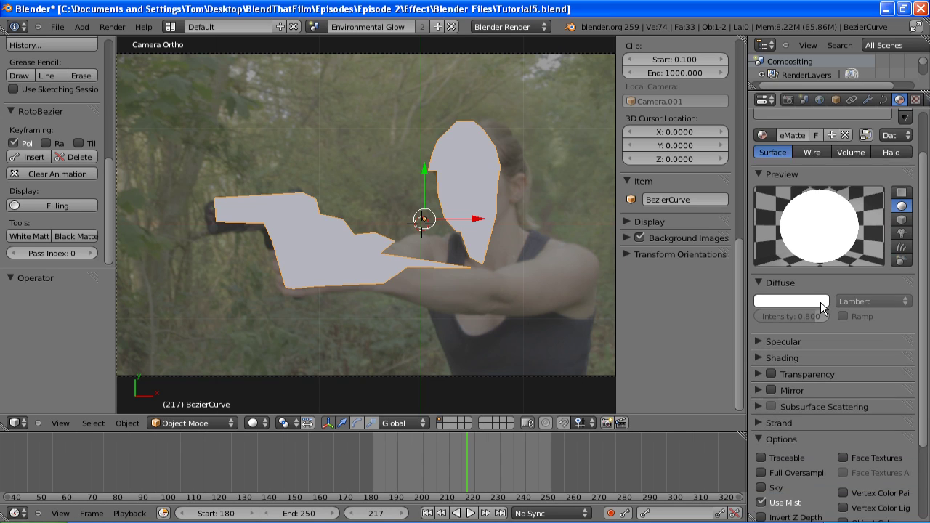
left_click(772, 320)
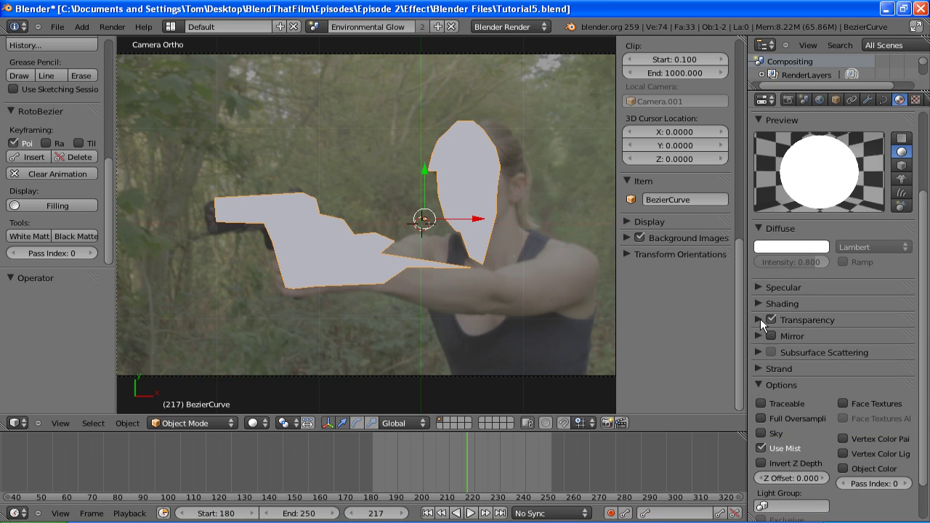
left_click(759, 320)
left_click(788, 354)
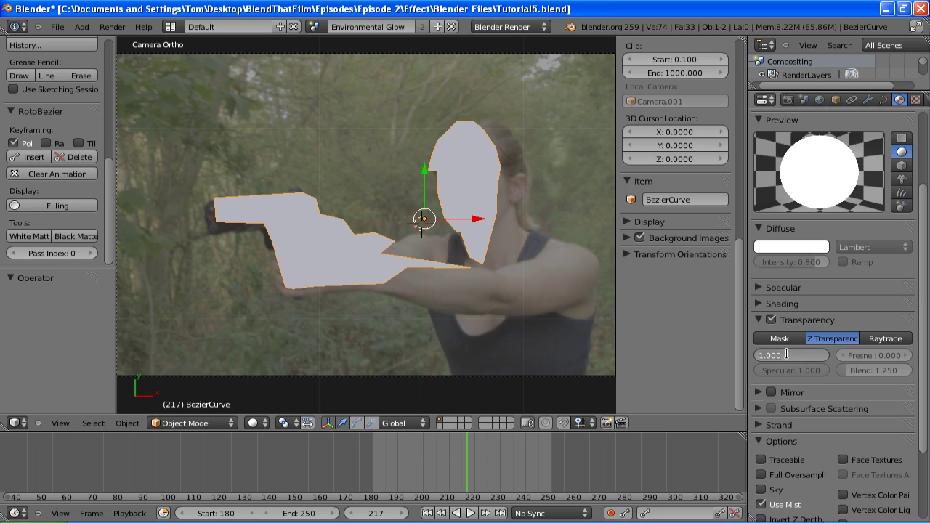
type("0")
key("Return")
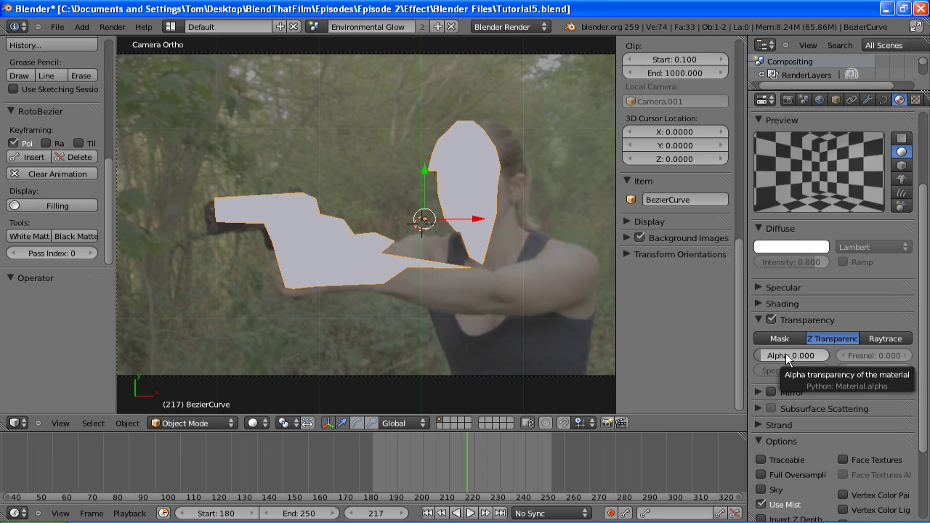
key("i")
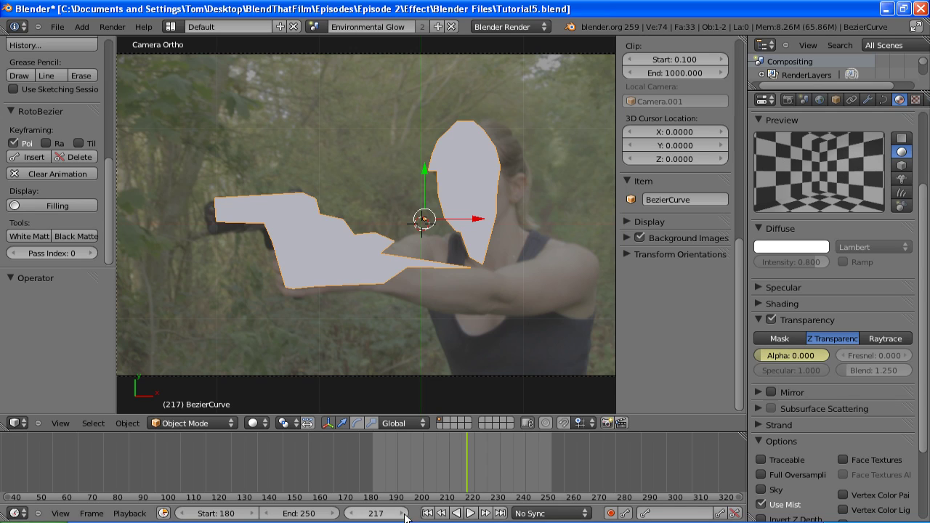
Keyframe the matte material's Alpha at 1 on frame 218.
left_click(404, 515)
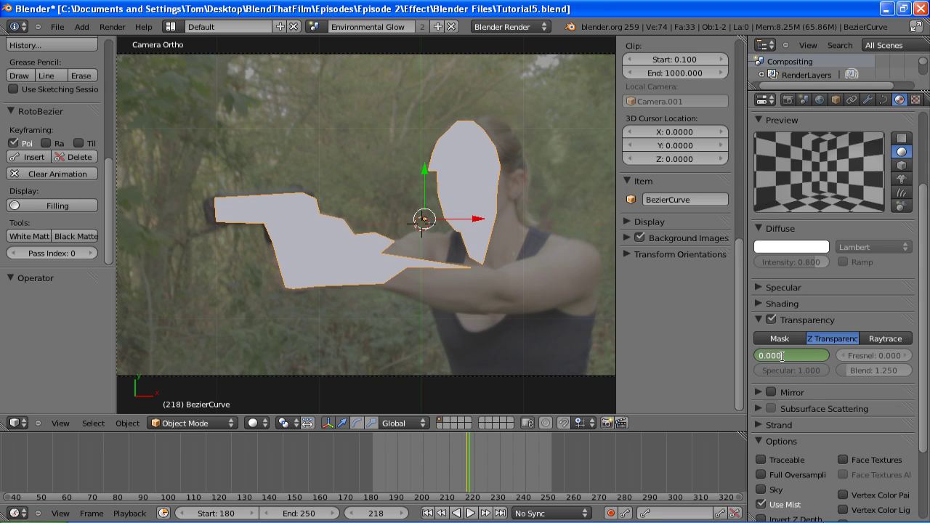
type("1")
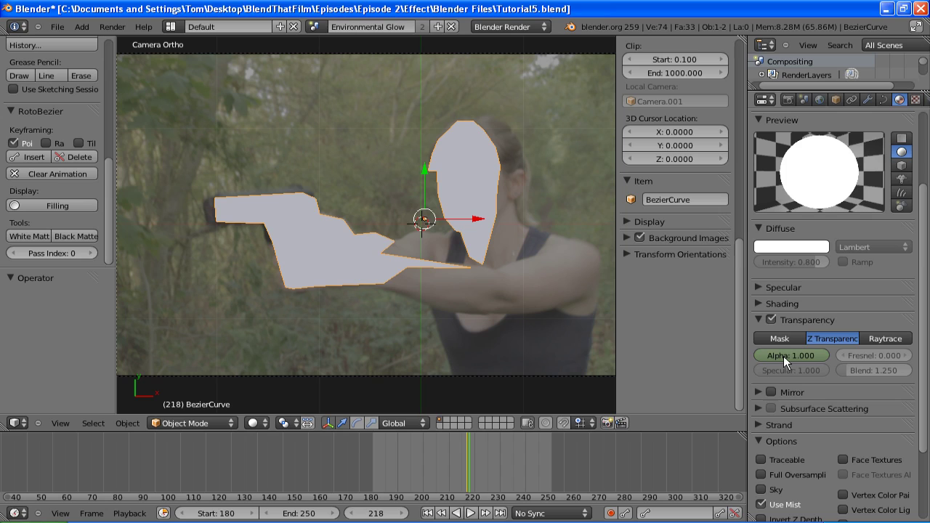
type("i")
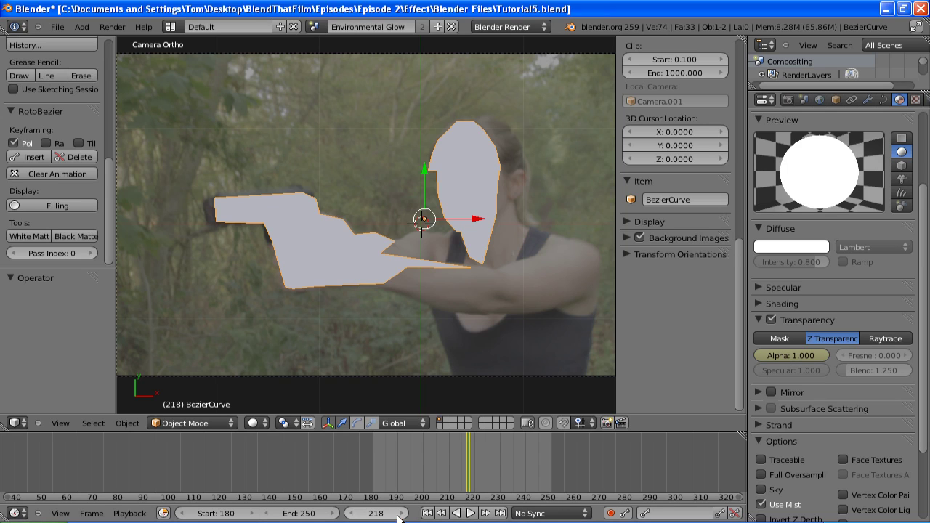
Keyframe the matte material's Alpha at 0 on frame 219.
left_click(402, 514)
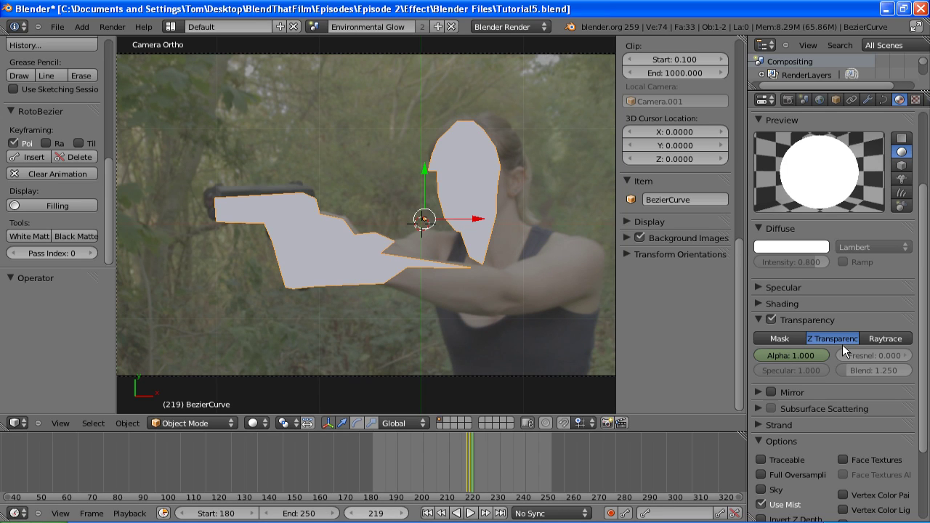
left_click(801, 357)
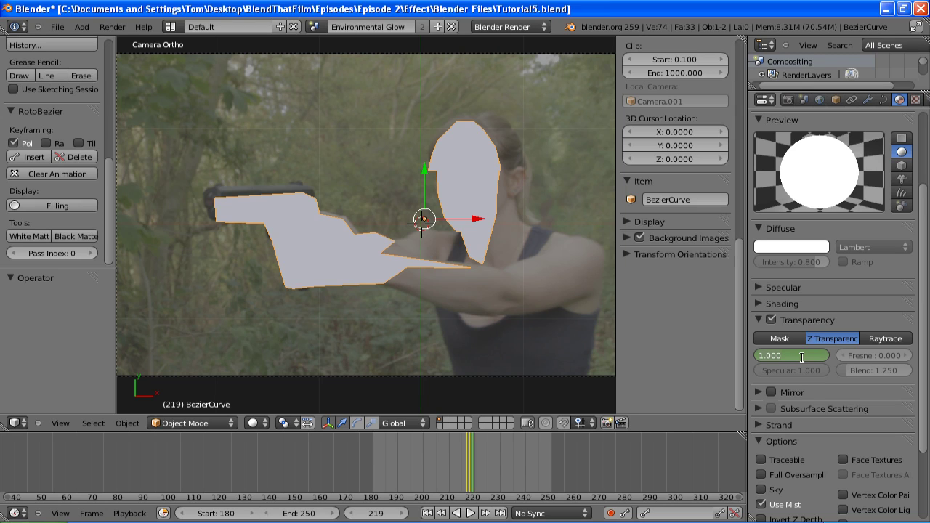
type("0")
key("Return")
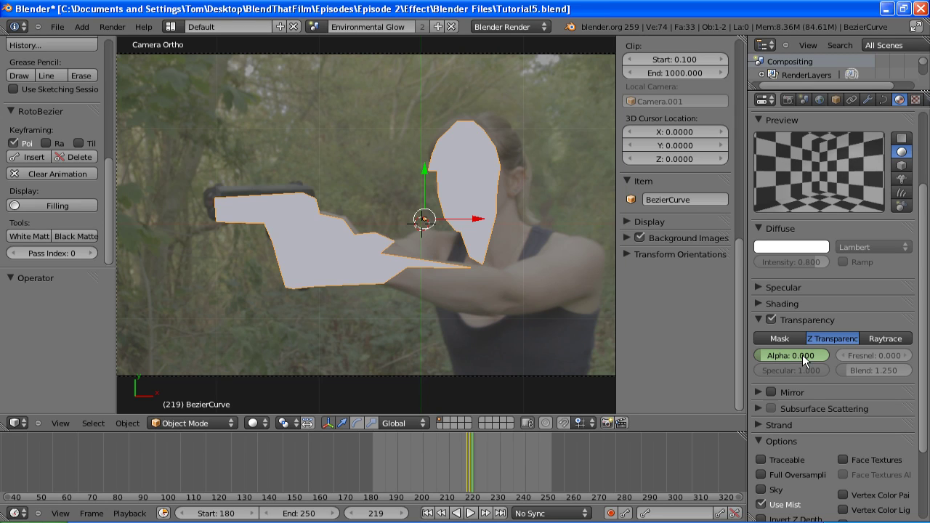
key("i")
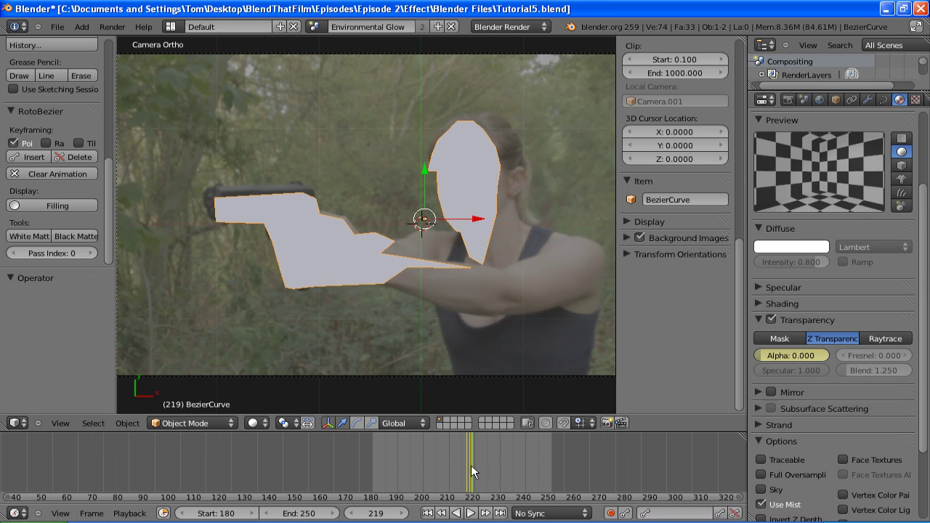
Add a new scene that copies the current settings and name it Smoke.
left_click_drag(469, 469, 468, 465)
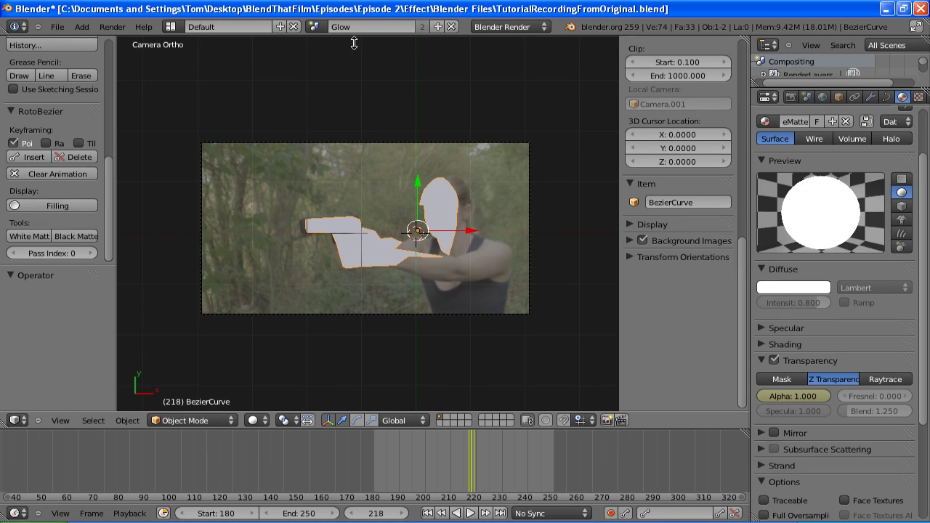
left_click(438, 27)
left_click(391, 68)
left_click(355, 26)
type("Smoke")
key("Return")
key("KP_0")
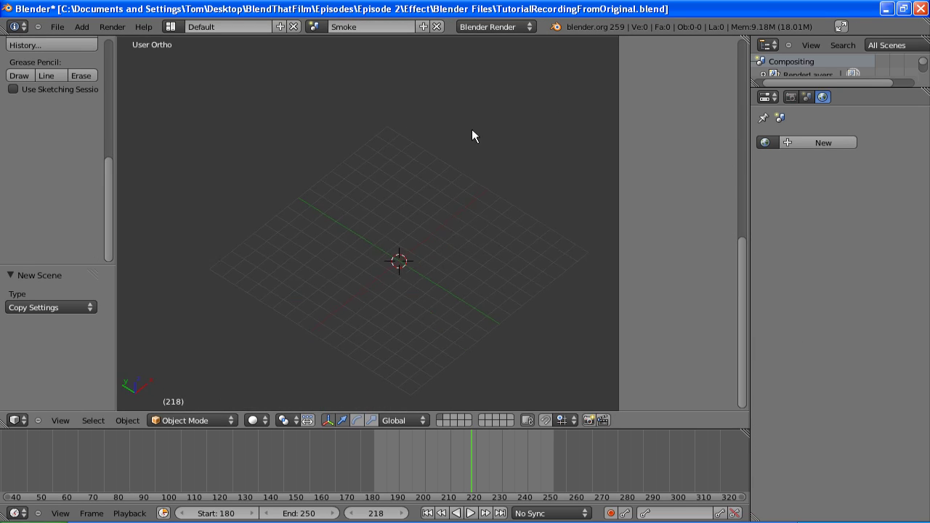
Add a camera at the origin of the Smoke scene and raise it about 6.9 units along Z.
key("shift+c")
key("shift+a")
left_click(411, 240)
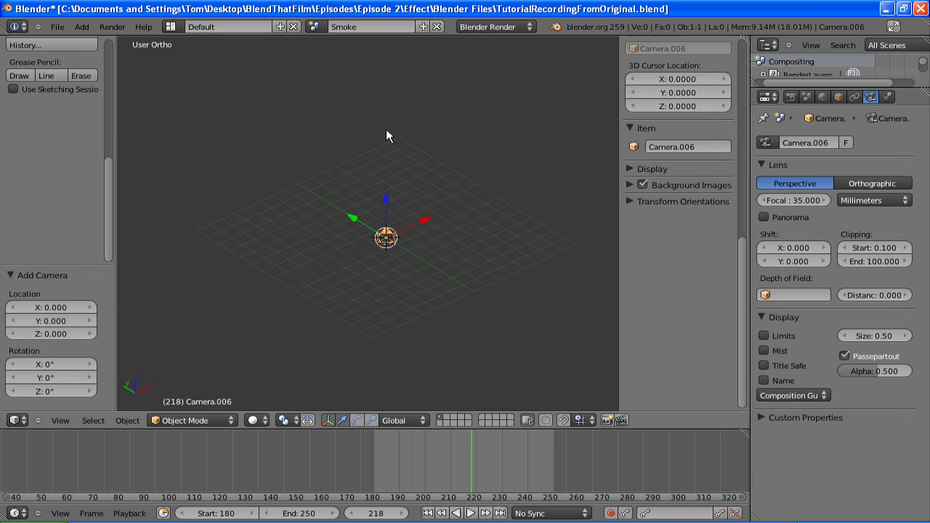
key("g")
key("z")
left_click(404, 177)
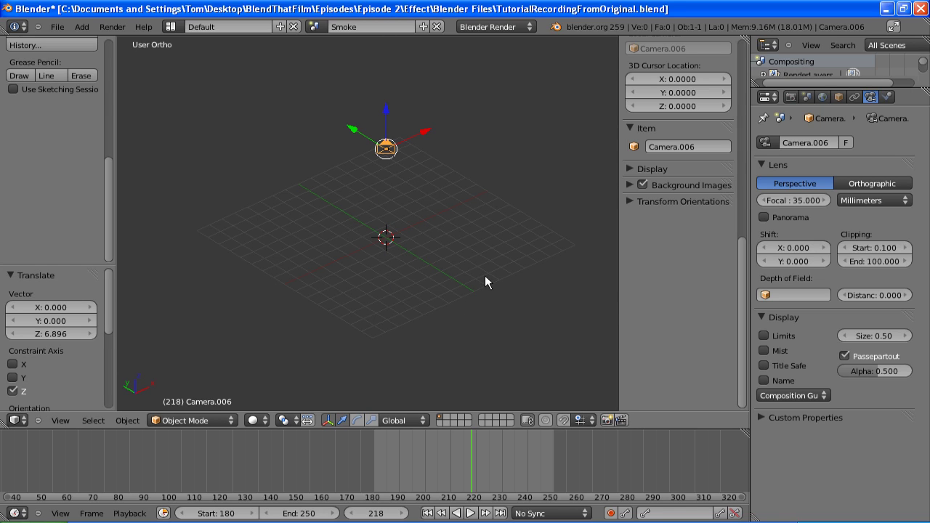
Align the camera to the top view, centre it roughly over the origin, and make its lens orthographic.
key("KP_5")
key("KP_7")
key("ctrl+alt+KP_0")
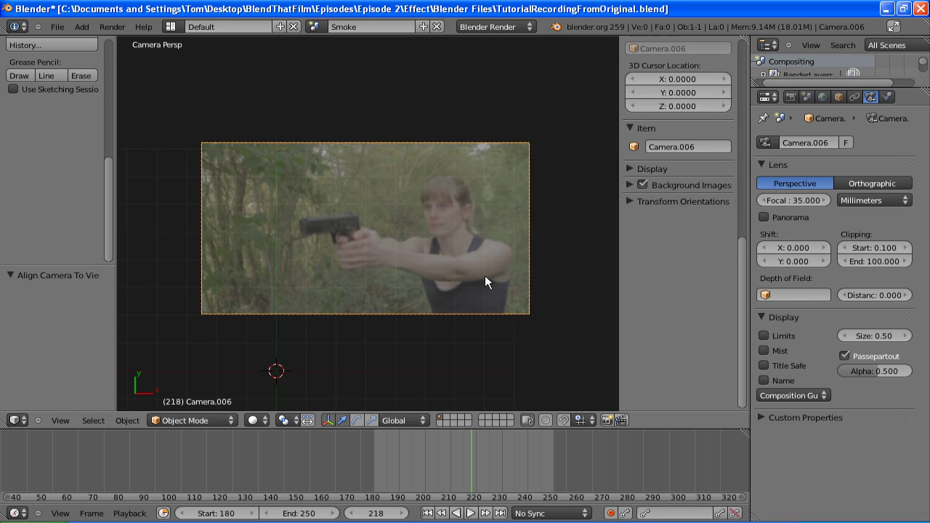
scroll(428, 295, "down", 4)
key("g")
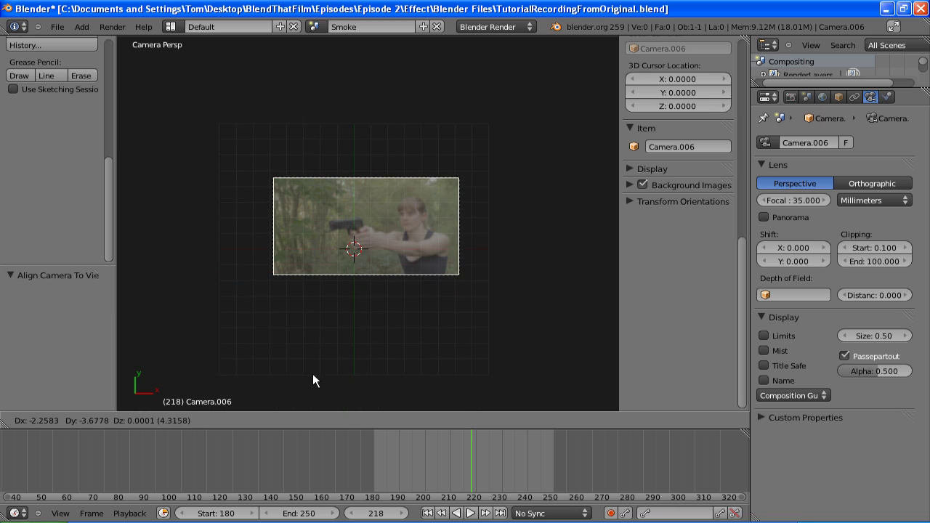
left_click(338, 329)
scroll(338, 330, "up", 4)
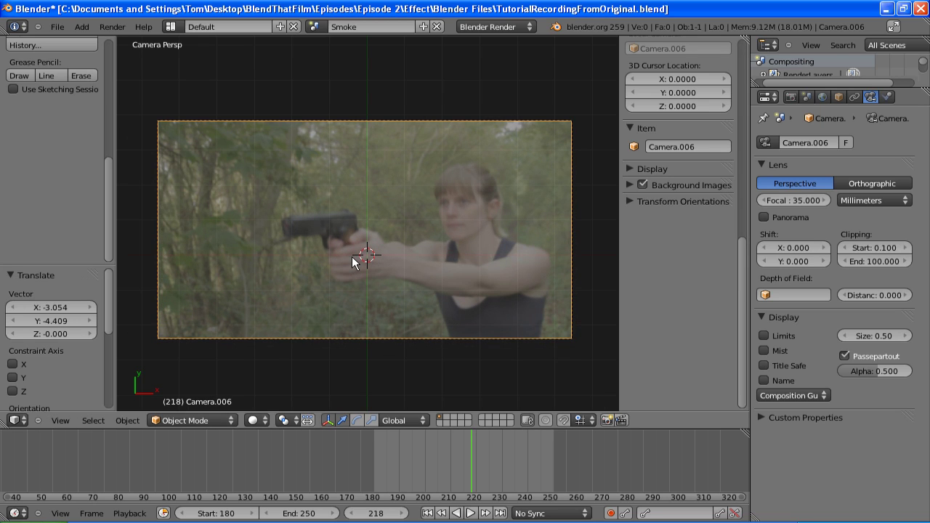
left_click(874, 184)
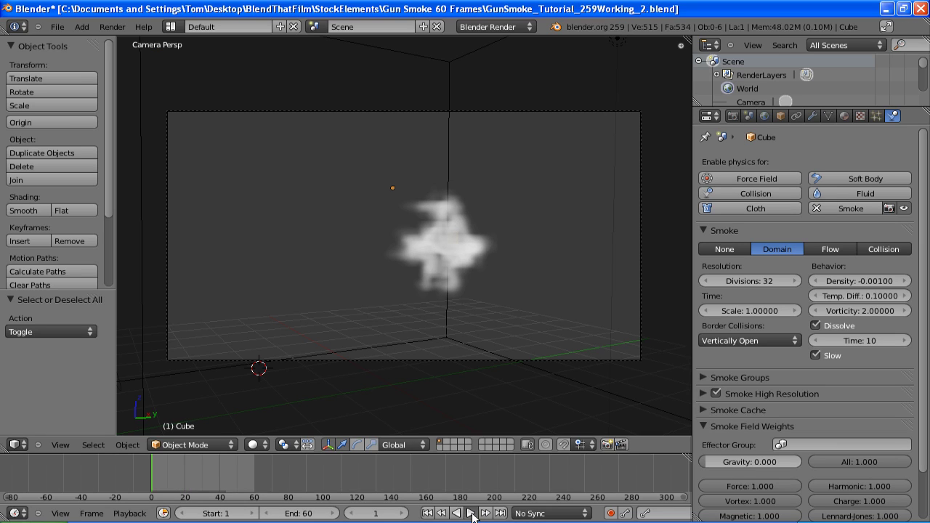
Play back the gun smoke simulation in GunSmoke_Tutorial_259Working_2.blend.
left_click(471, 513)
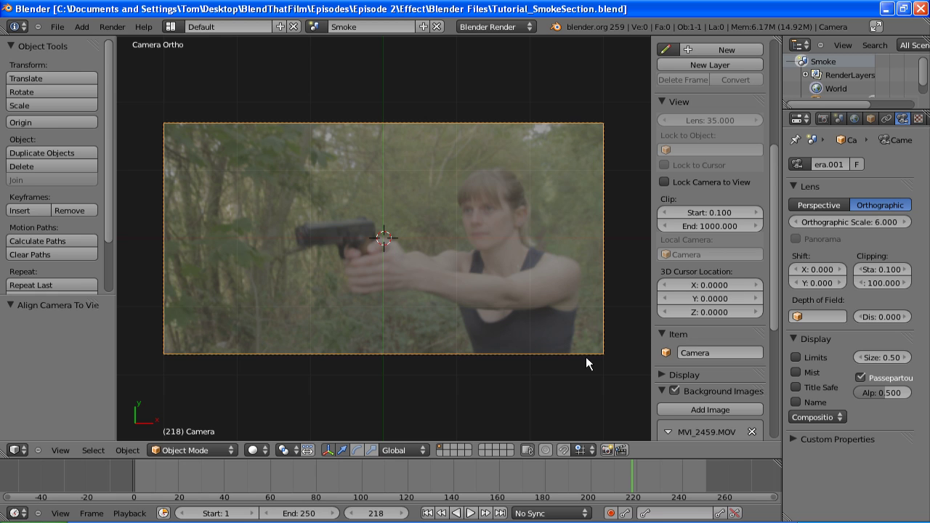
Import GunSmokex60Frames0001.png from the StockElements folder Gun Smoke 60 Frames as an image plane.
left_click(61, 28)
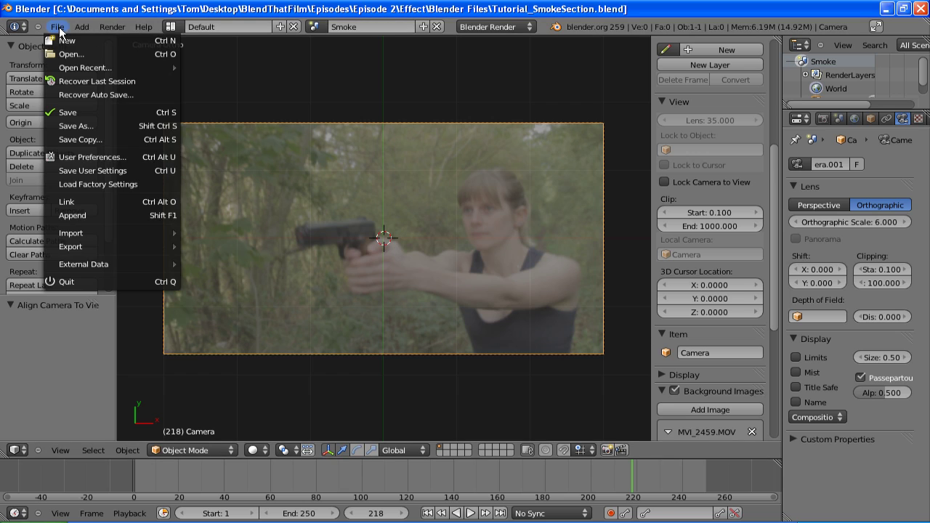
mouse_move(81, 231)
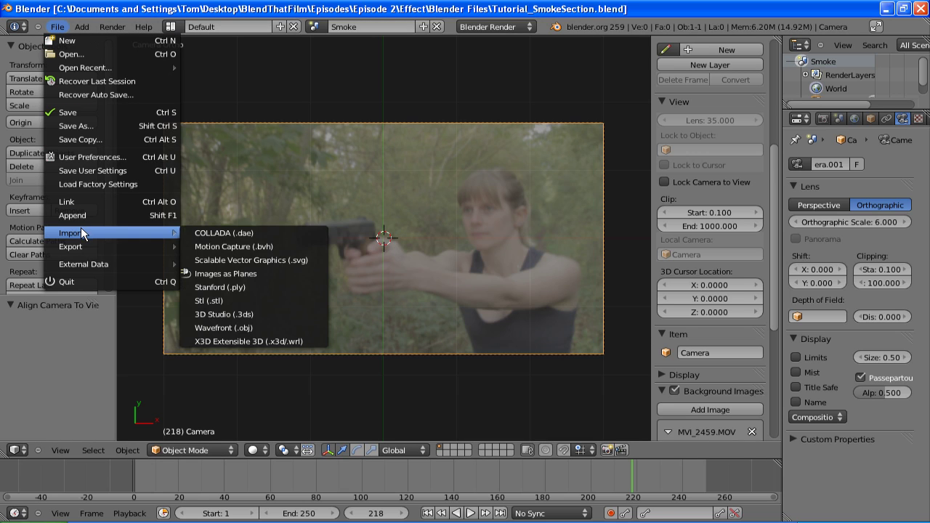
left_click(230, 270)
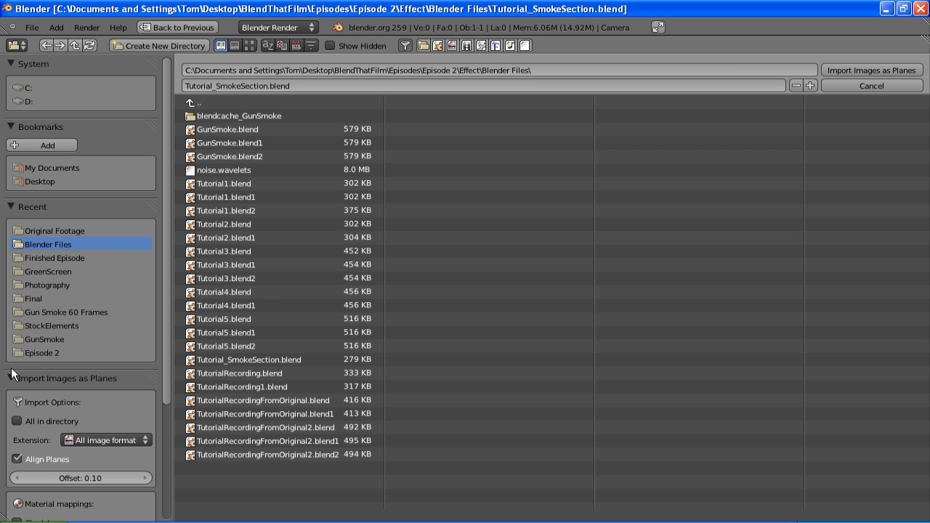
left_click(44, 326)
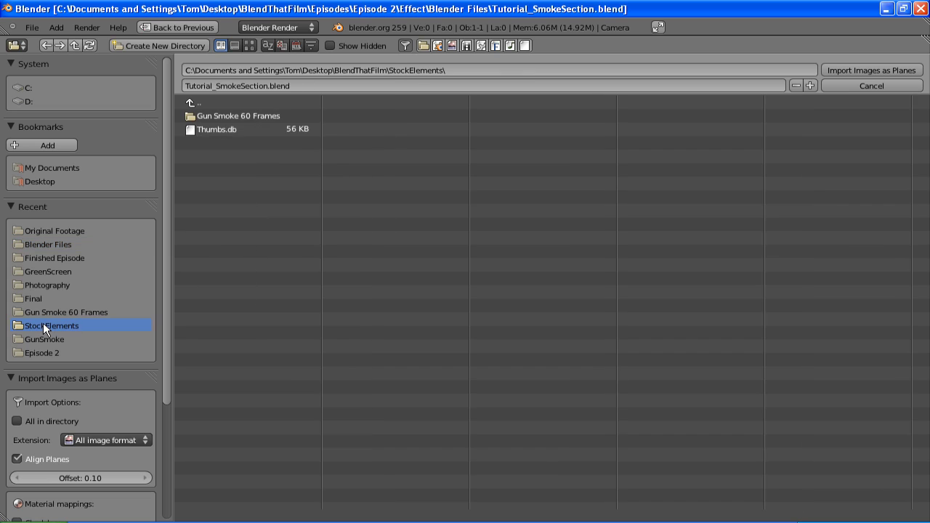
left_click(264, 116)
left_click(261, 143)
scroll(168, 218, "down", 5)
scroll(105, 375, "down", 1)
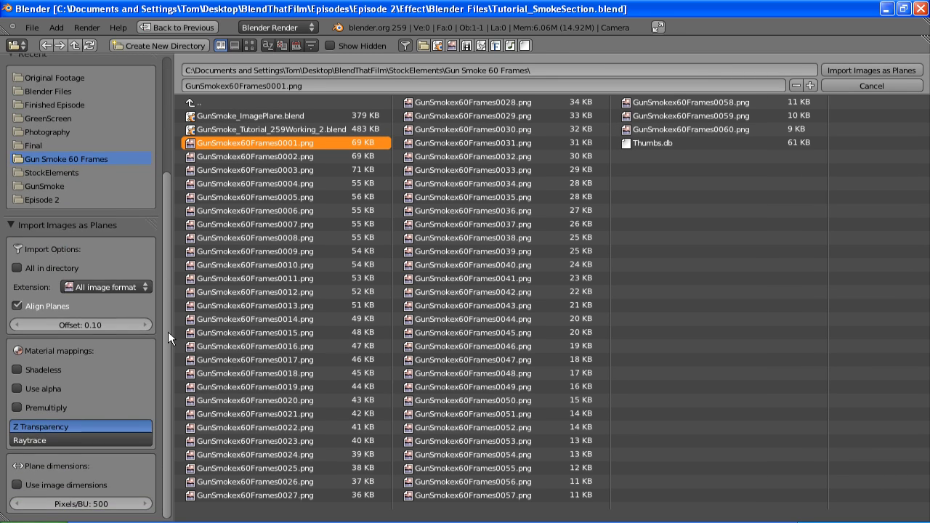
left_click(831, 68)
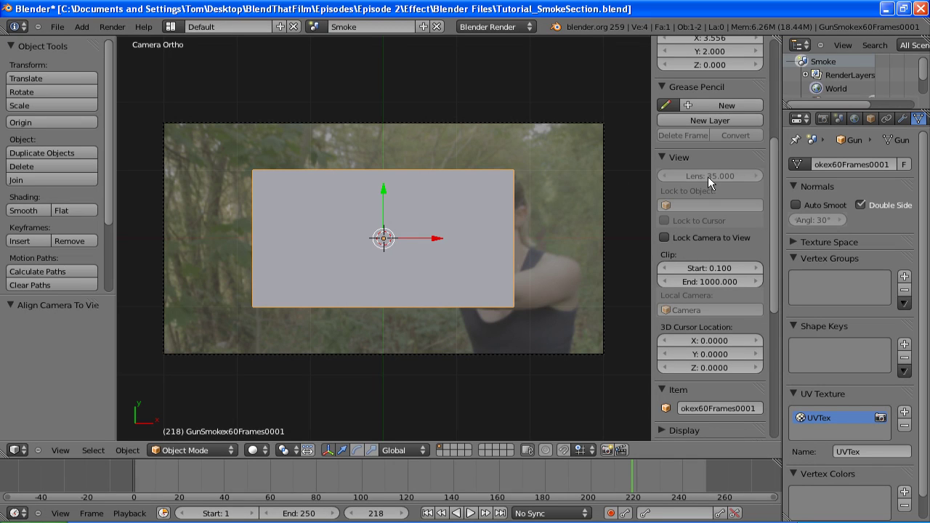
Turn on Textured Solid display so the viewport shows the smoke image on the plane.
scroll(709, 178, "down", 6)
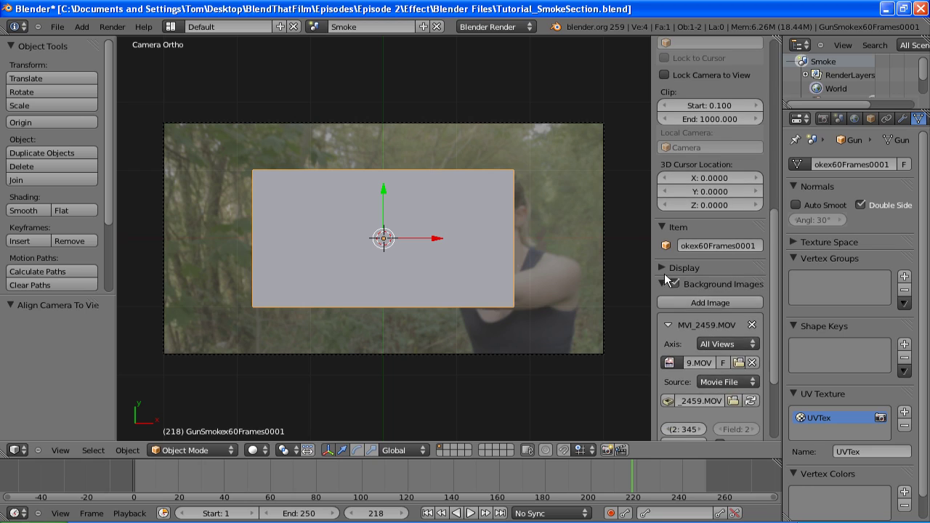
left_click(661, 285)
left_click(661, 267)
scroll(687, 258, "down", 3)
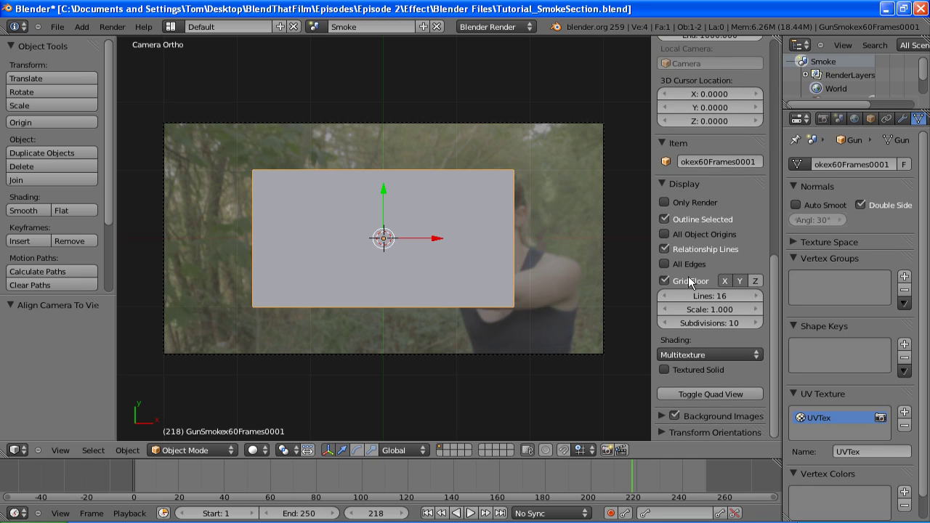
left_click(666, 370)
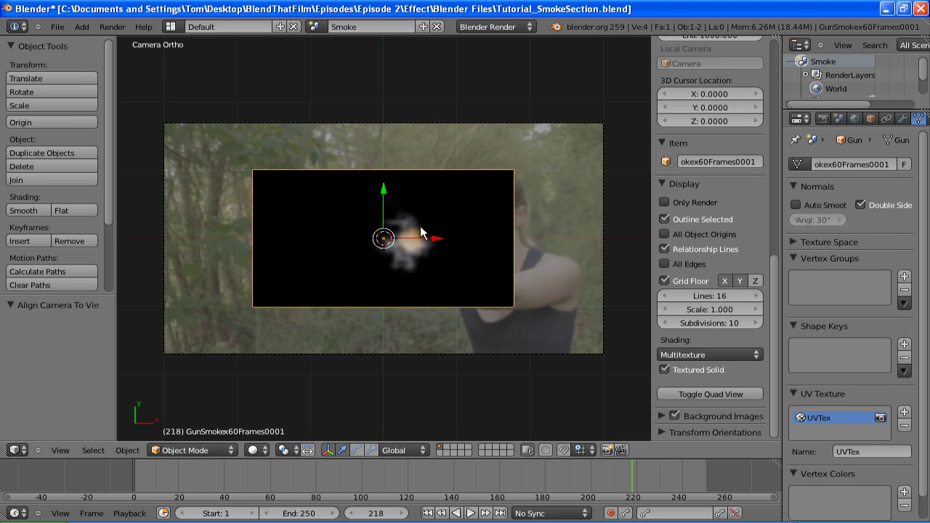
Set the smoke plane material's diffuse colour to black.
scroll(891, 120, "down", 3)
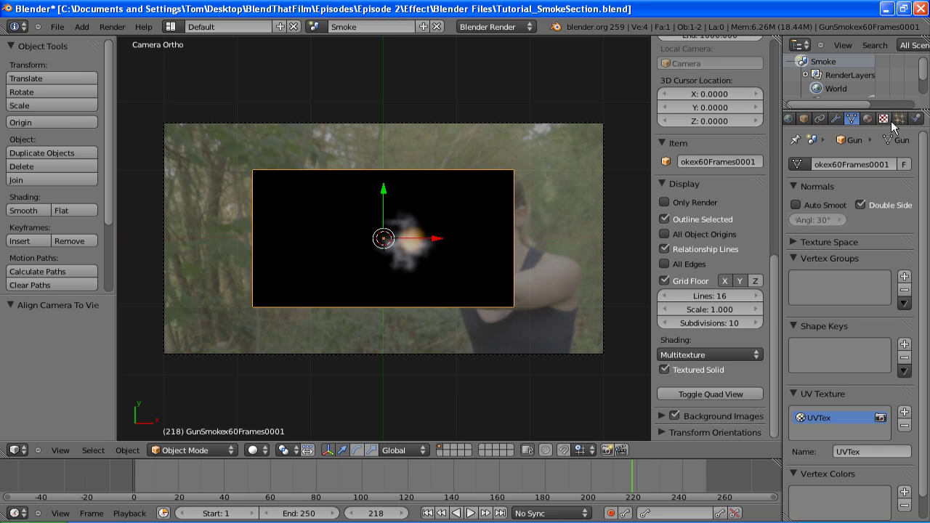
left_click(868, 118)
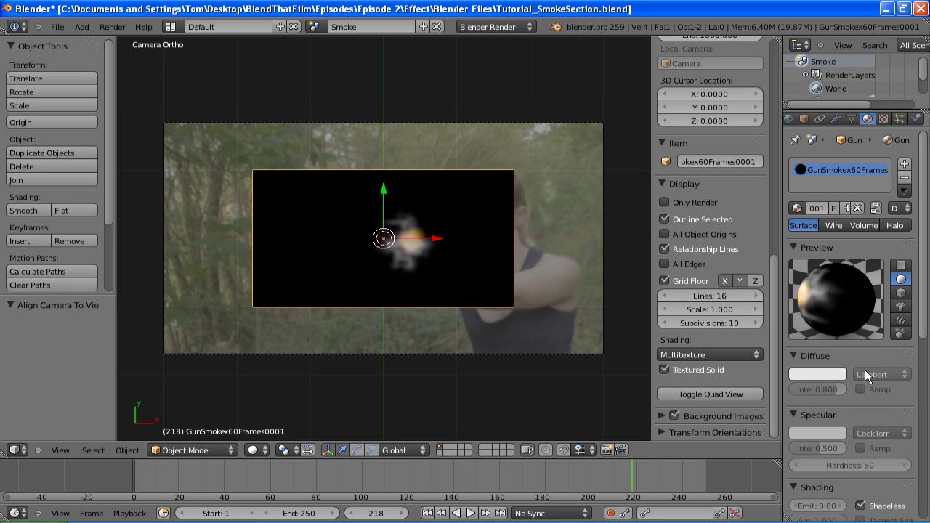
left_click(835, 372)
left_click_drag(835, 258, 846, 337)
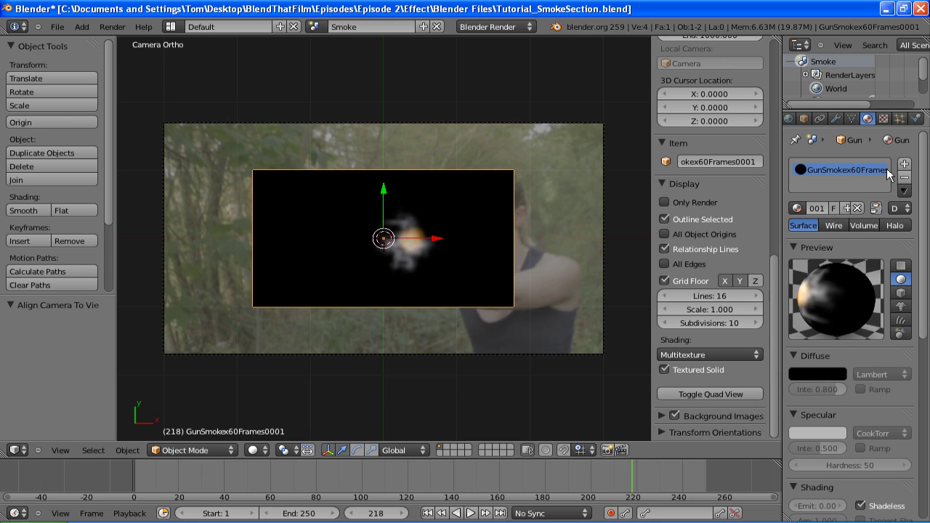
Change the smoke texture's image source to Image Sequence and reload the image.
left_click(884, 119)
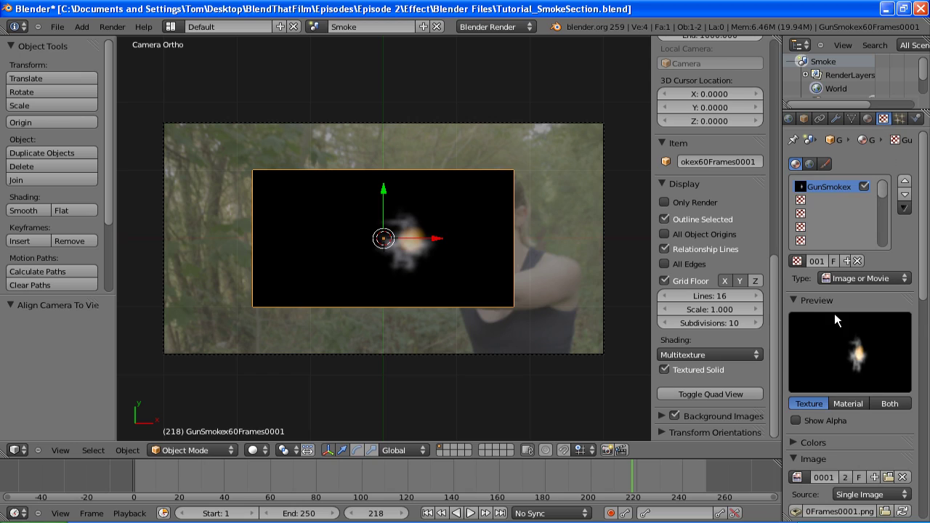
scroll(834, 314, "down", 3)
left_click(856, 385)
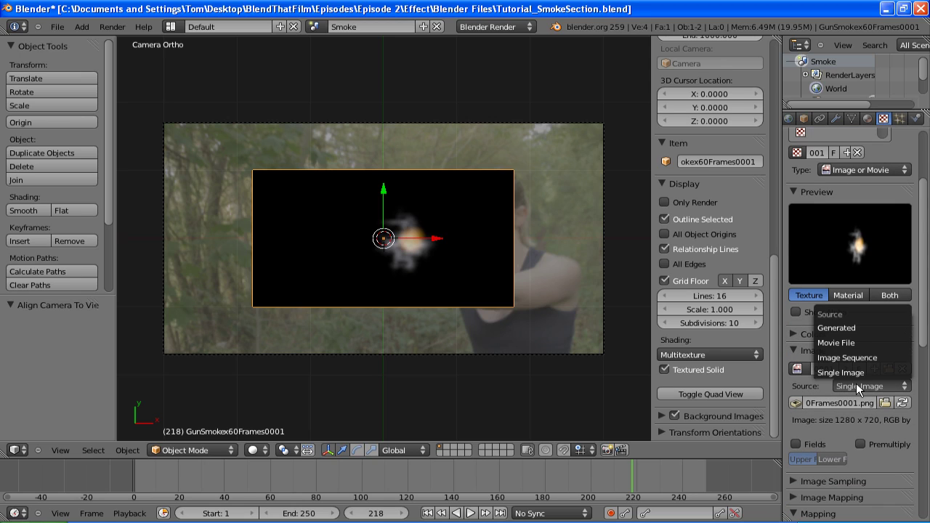
left_click(851, 358)
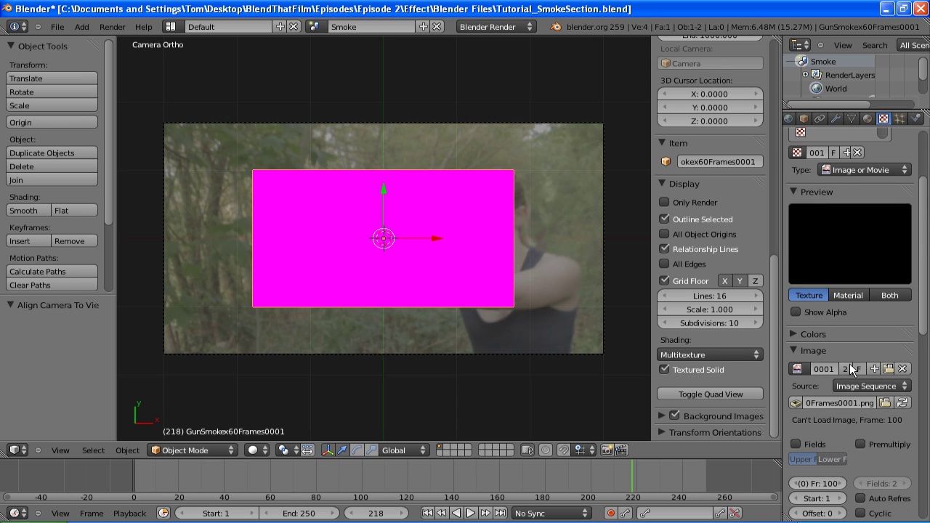
scroll(845, 402, "down", 1)
scroll(845, 402, "down", 2)
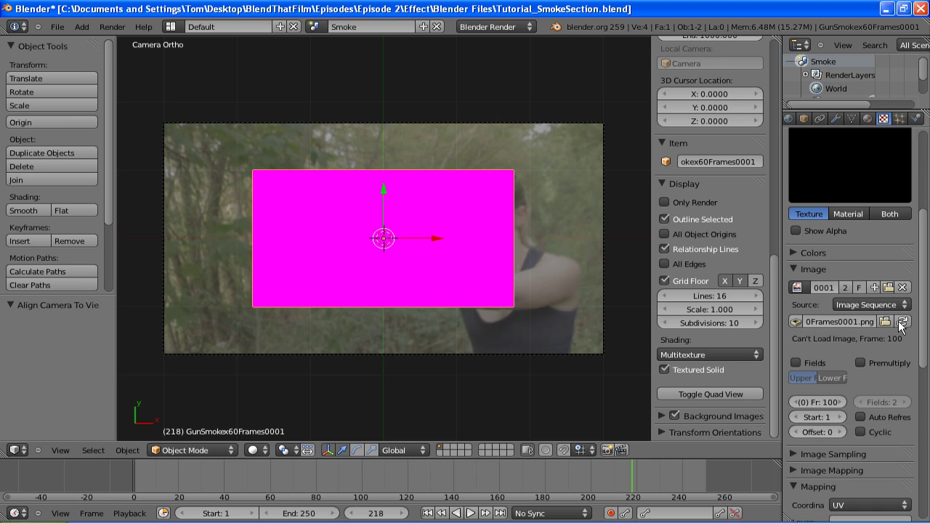
left_click(902, 322)
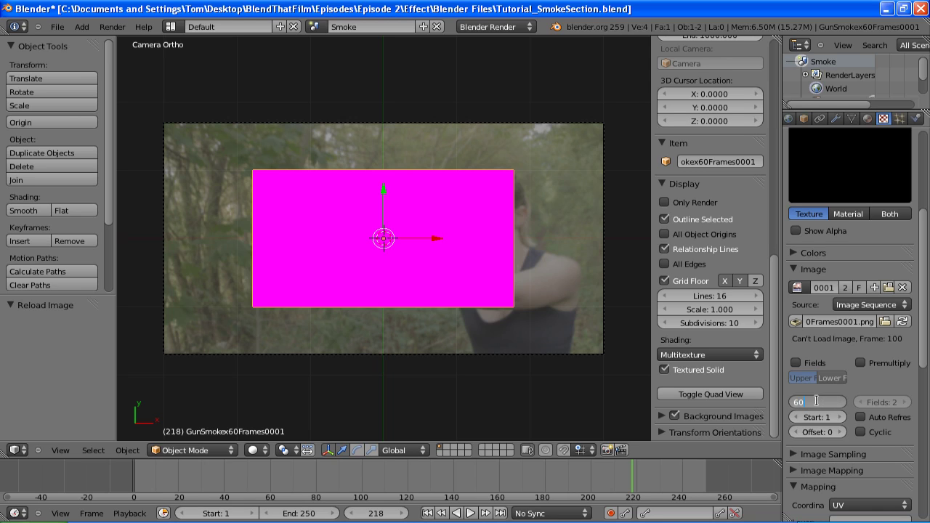
Set the image sequence to 60 frames starting at frame 218 and enable Auto Refresh.
key("Return")
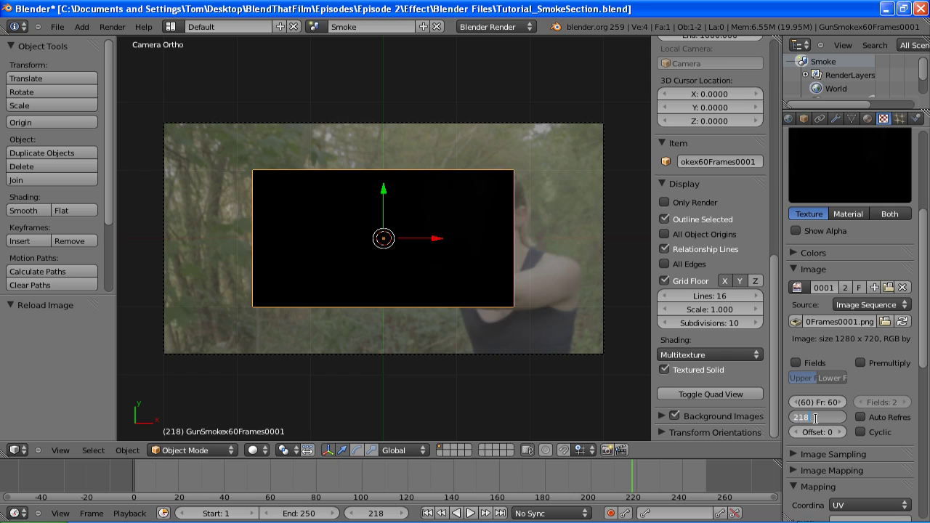
key("Return")
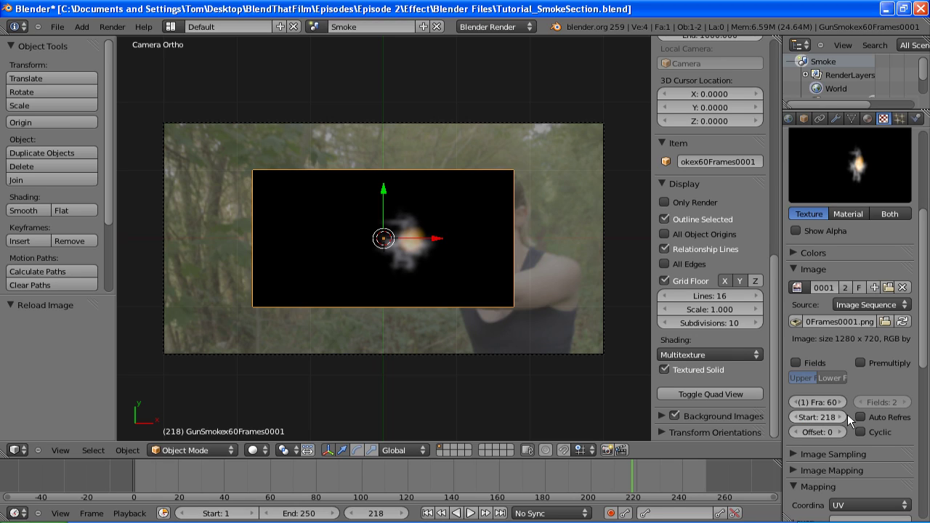
left_click(861, 417)
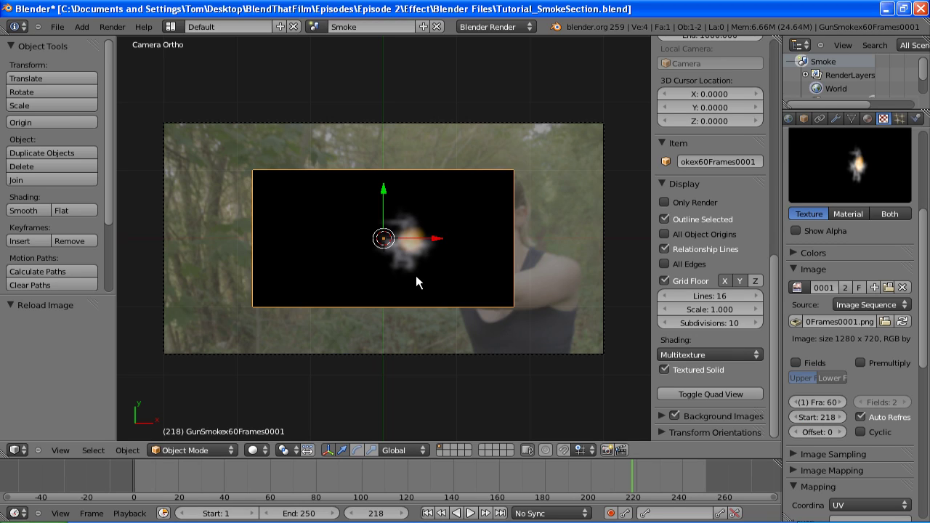
Scale the smoke plane up about 1.73 times and position it so the smoke sits at the gun's muzzle.
key("g")
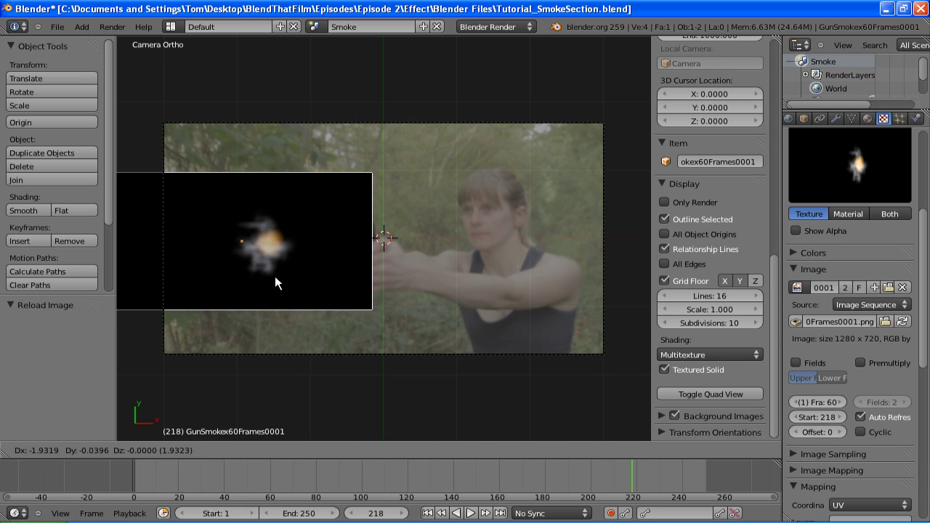
left_click(275, 279)
key("s")
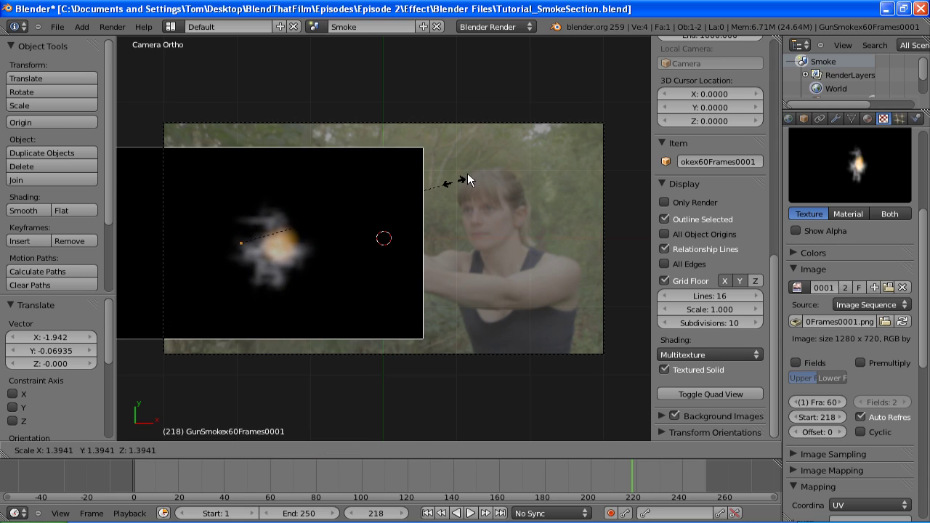
left_click(501, 157)
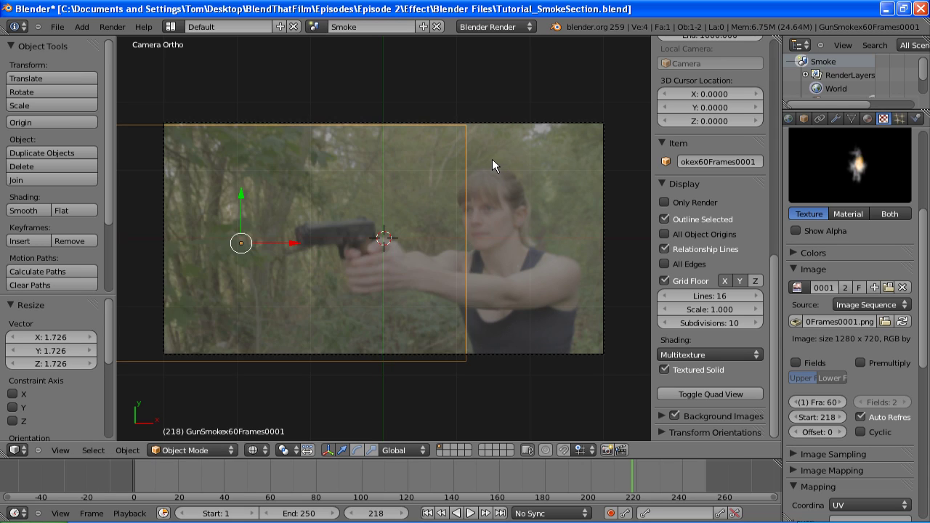
key("g")
left_click(291, 236)
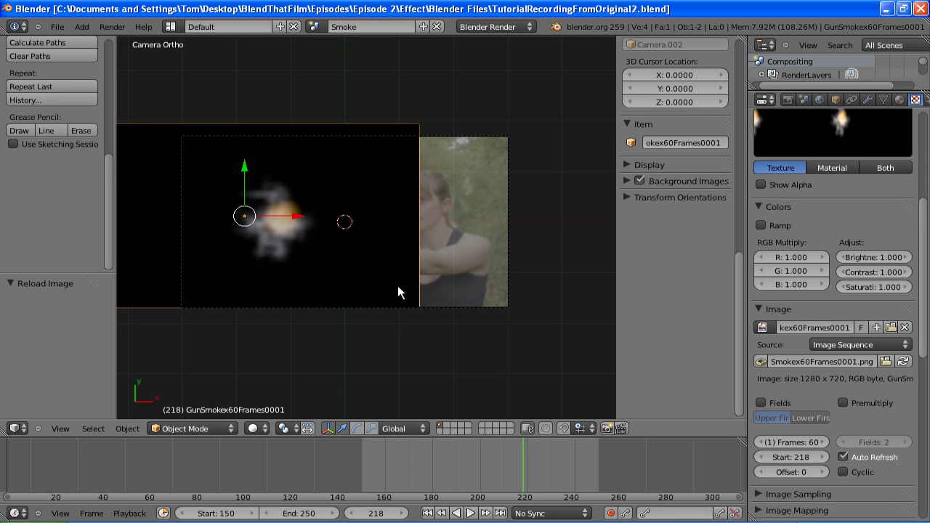
Show the Compositing scene in the Node Editor and select its Render Layers node.
left_click(314, 26)
left_click(333, 45)
left_click(14, 429)
left_click(51, 297)
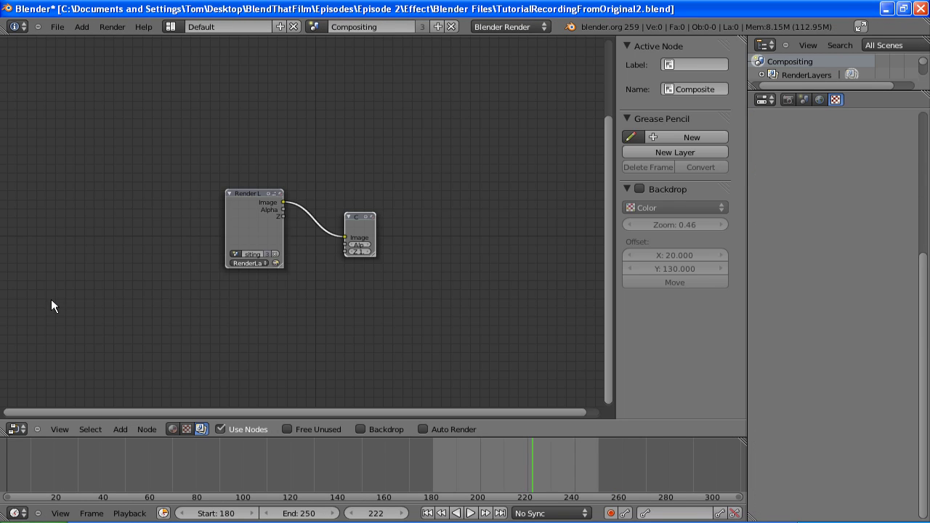
scroll(304, 262, "up", 2)
middle_click_drag(304, 262, 208, 170)
left_click(134, 143)
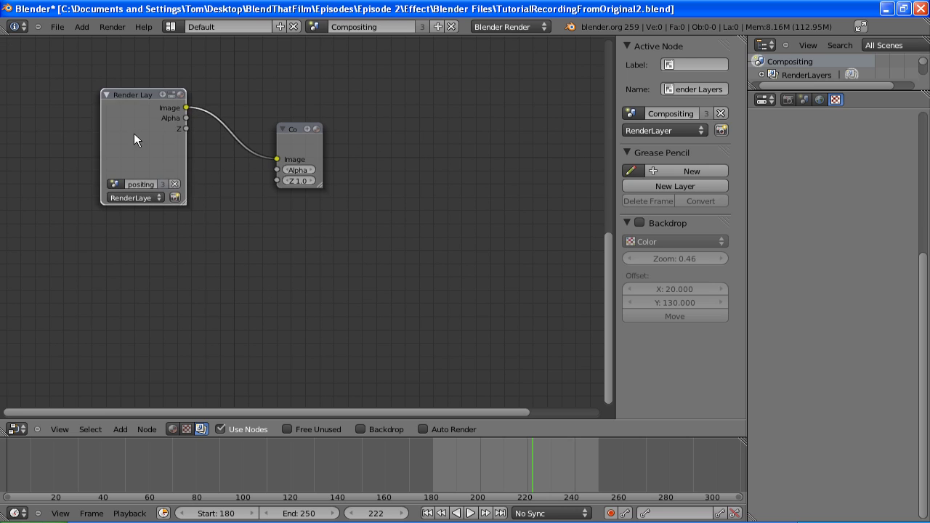
Duplicate the Render Layers node twice, stacking the copies below the original.
key("shift+d")
left_click(135, 278)
key("shift+d")
left_click(132, 410)
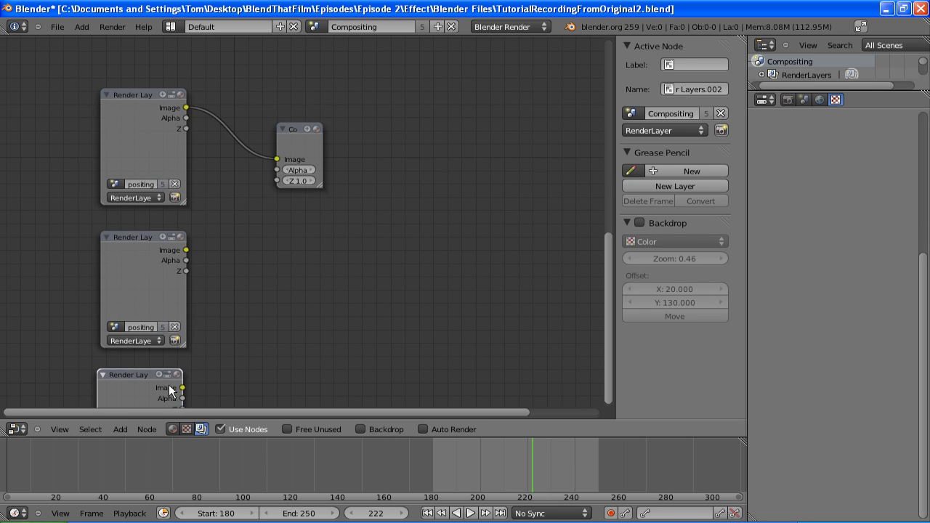
Add an Image input node and place it above the Render Layers nodes.
scroll(182, 362, "down", 2)
key("shift+a")
mouse_move(146, 225)
left_click(192, 237)
left_click(186, 67)
scroll(210, 72, "down", 1)
left_click_drag(219, 88, 190, 65)
Assign the environmental glow, Muzzle Flare and Smoke scenes to the three Render Layers nodes in order from the uppermost.
scroll(228, 222, "up", 3)
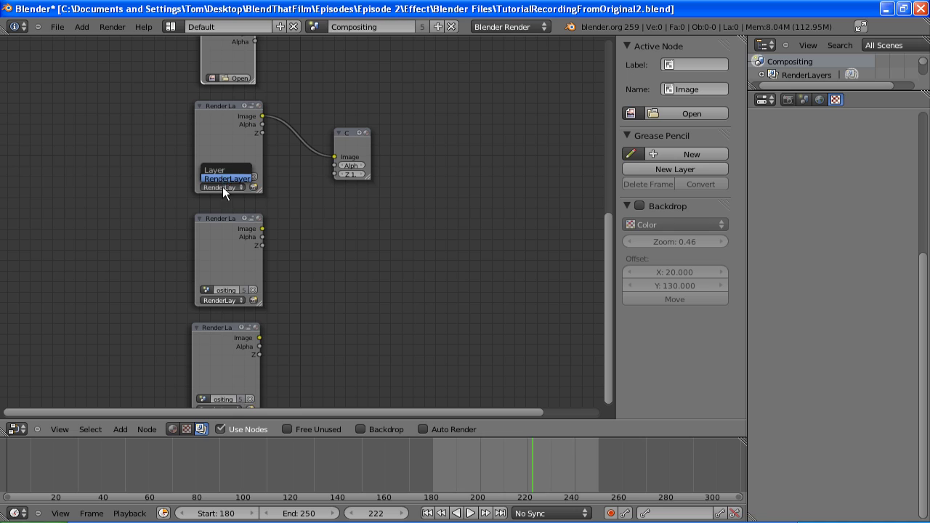
left_click(221, 177)
left_click(212, 200)
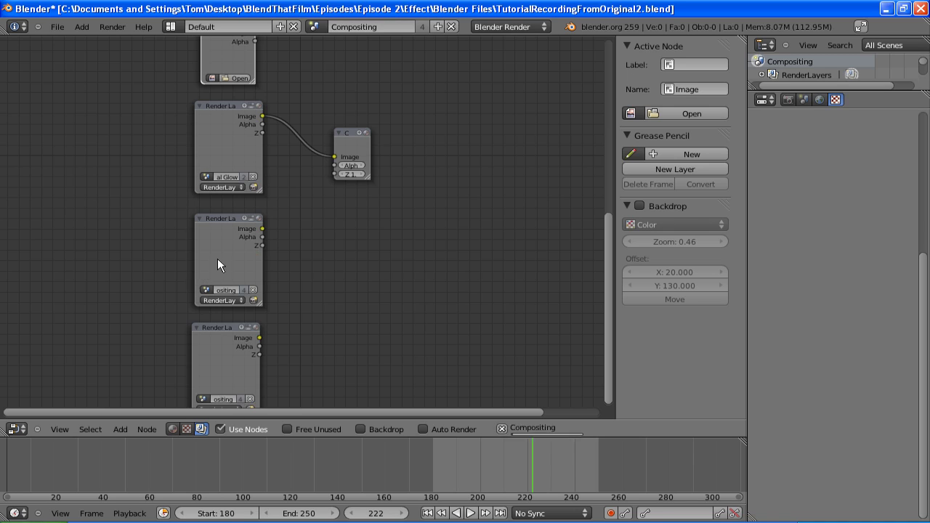
left_click(221, 290)
left_click(218, 322)
middle_click_drag(220, 338, 212, 291)
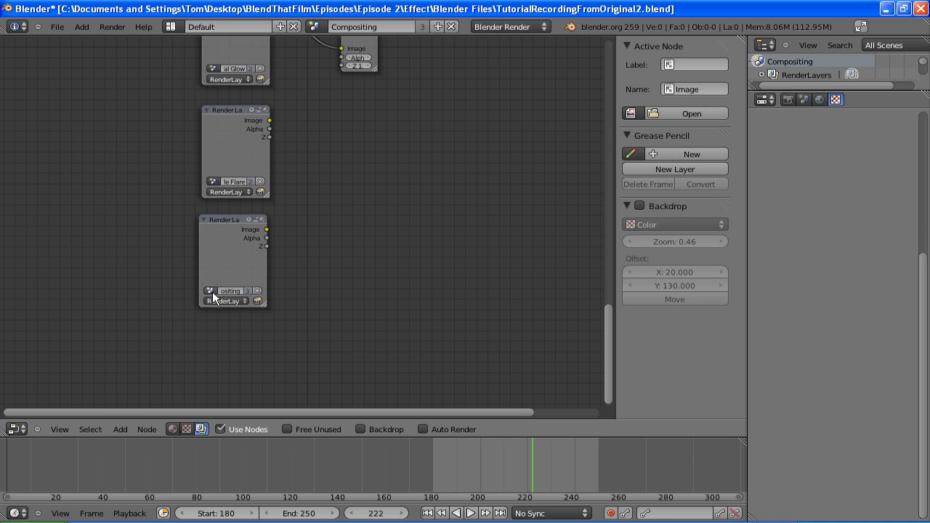
left_click(212, 291)
left_click(229, 335)
Load MVI_2459.MOV from the Original Footage folder into the Image node and place the node above the render layers.
middle_click_drag(174, 121, 177, 326)
scroll(204, 247, "up", 1)
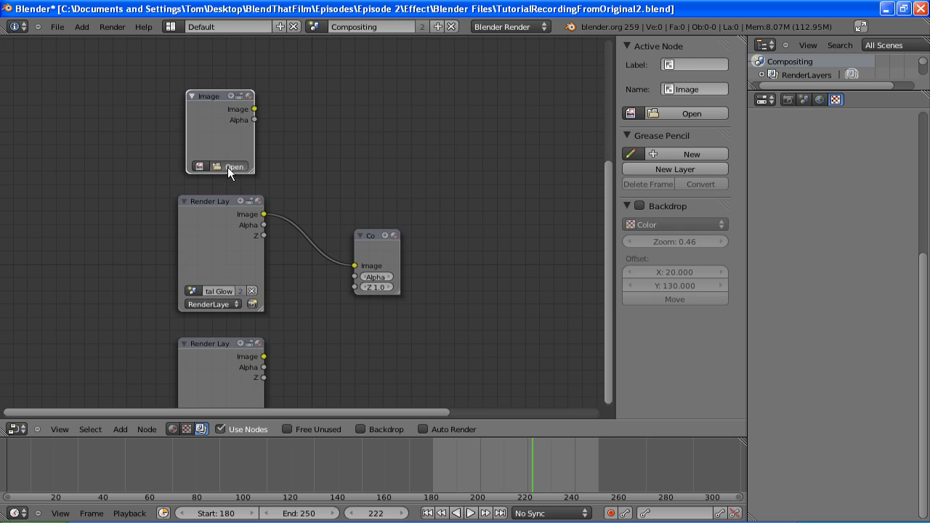
left_click(227, 168)
left_click(54, 230)
left_click(226, 116)
left_click(250, 45)
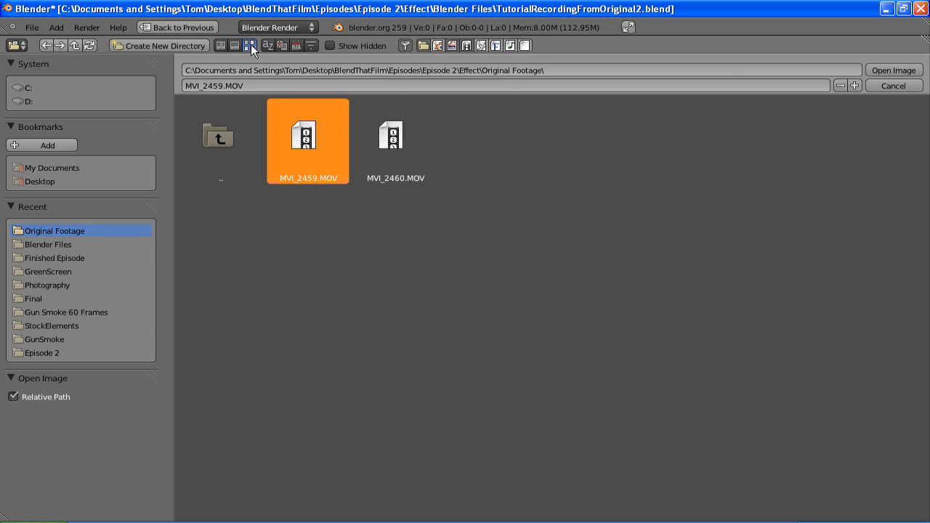
left_click(893, 70)
key("g")
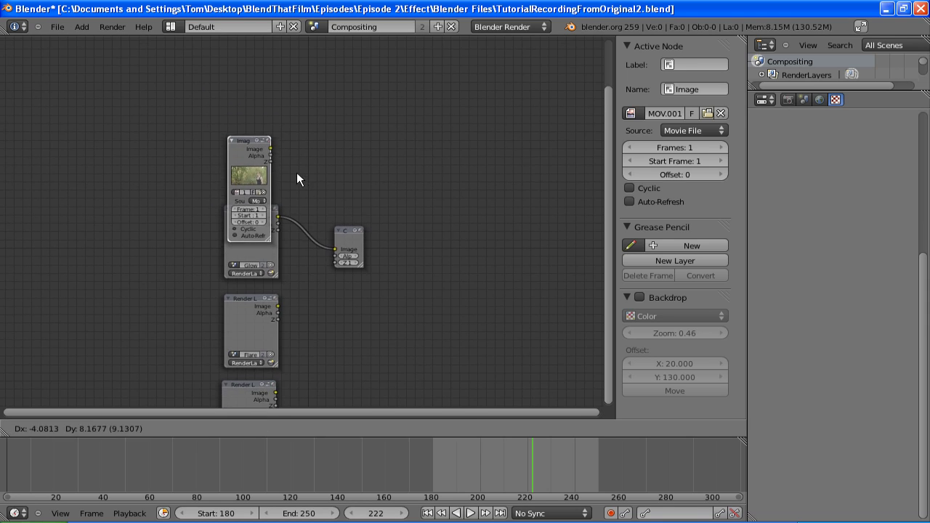
left_click(305, 135)
Move the Composite node farther from the input nodes and set the current frame to 218.
scroll(311, 254, "down", 2)
scroll(351, 217, "up", 1)
left_click_drag(280, 199, 536, 181)
left_click(370, 514)
type("218")
key("Return")
Combine the movie footage with the glow layer in a Mix node set to Add, and disconnect the Composite node.
key("shift+a")
left_click(385, 142)
left_click_drag(385, 142, 347, 64)
left_click_drag(214, 62, 346, 125)
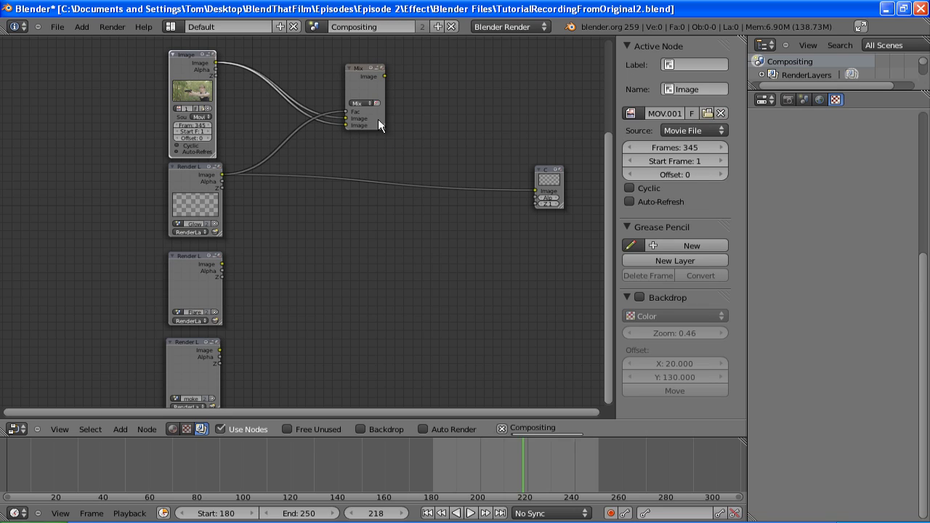
left_click_drag(536, 190, 346, 125)
key("shift+a")
left_click(358, 104)
left_click(358, 118)
Attach a Viewer node to the Add node's output and render the frame with the backdrop enabled.
key("shift+a")
mouse_move(349, 91)
left_click(426, 108)
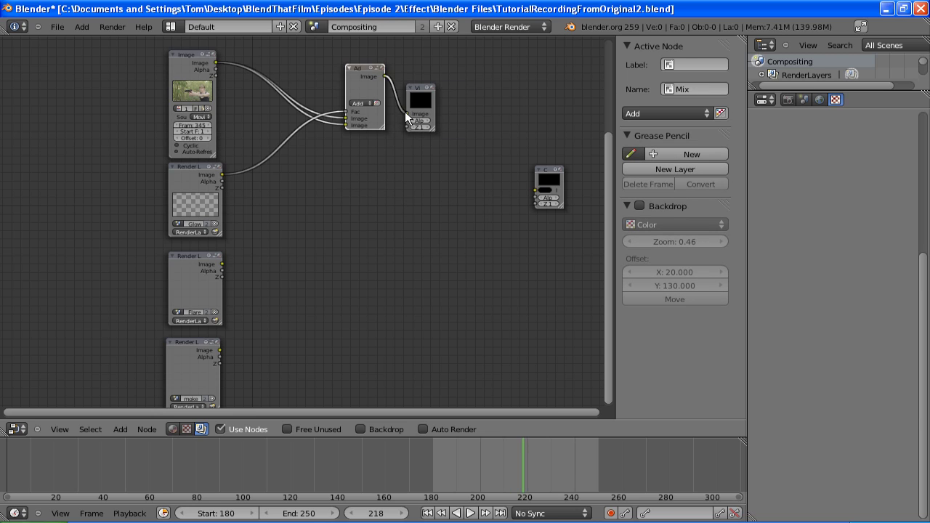
left_click(361, 429)
key("F12")
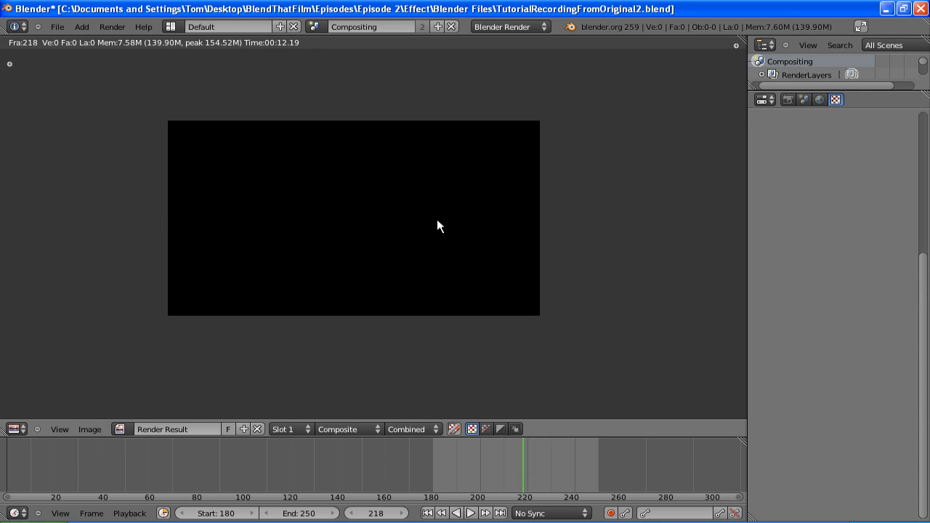
key("Escape")
middle_click_drag(437, 226, 245, 172)
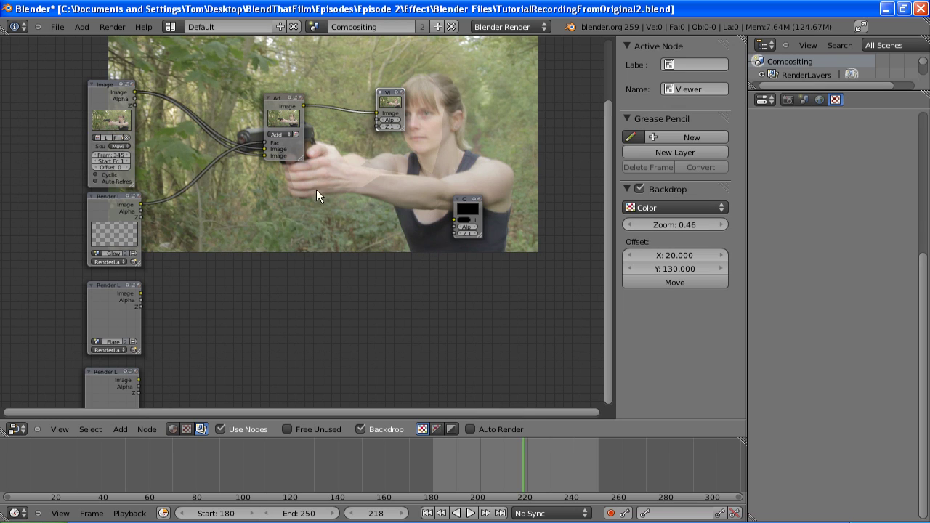
Insert a Blur node between the glow layer and the Add node, using Fast Gaussian with X and Y at 20.
key("shift+a")
mouse_move(200, 197)
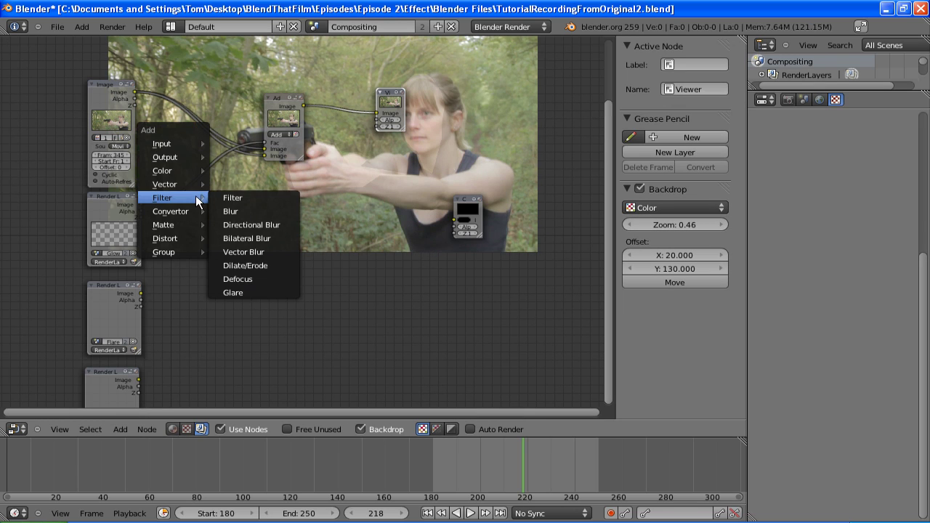
left_click(237, 213)
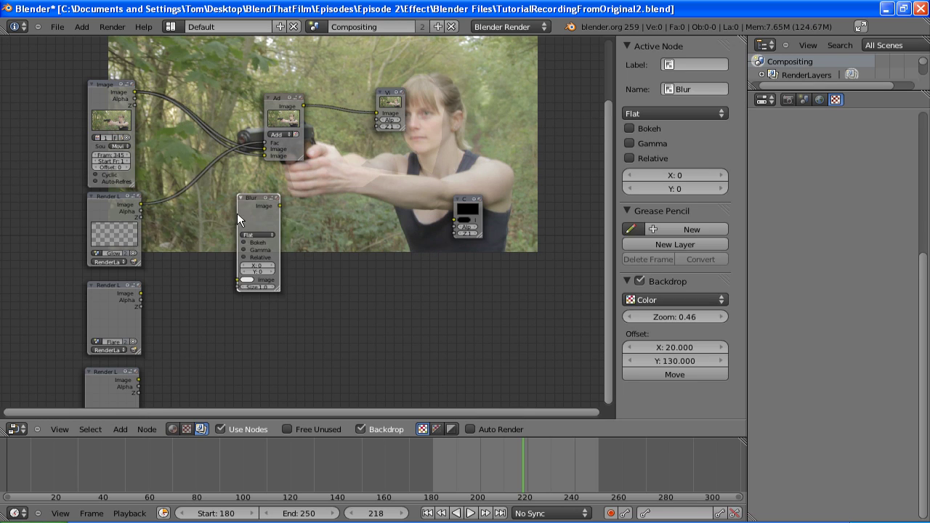
left_click(193, 187)
left_click(196, 201)
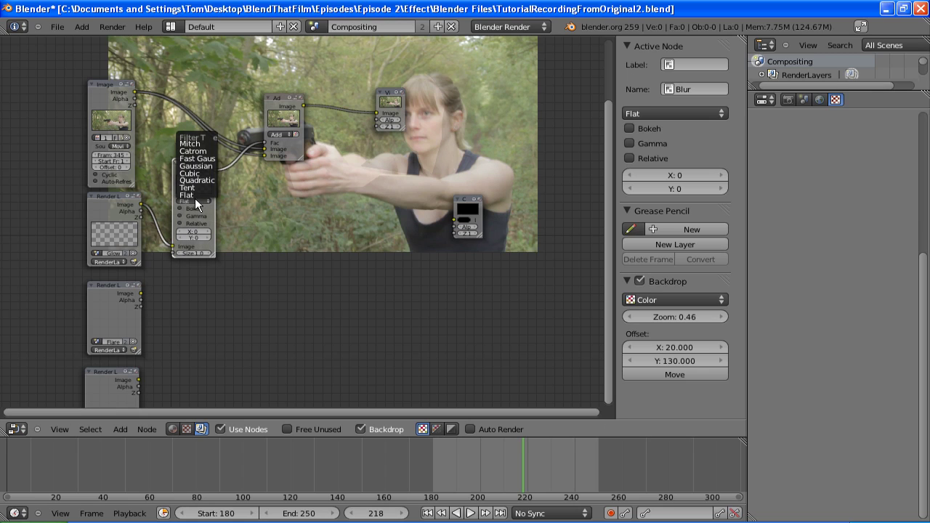
left_click(198, 158)
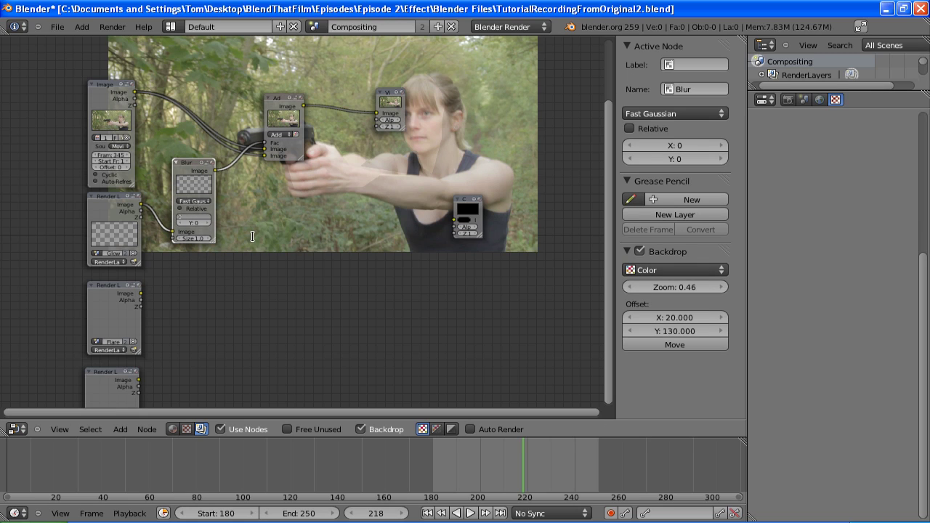
key("Tab")
type("20")
key("Return")
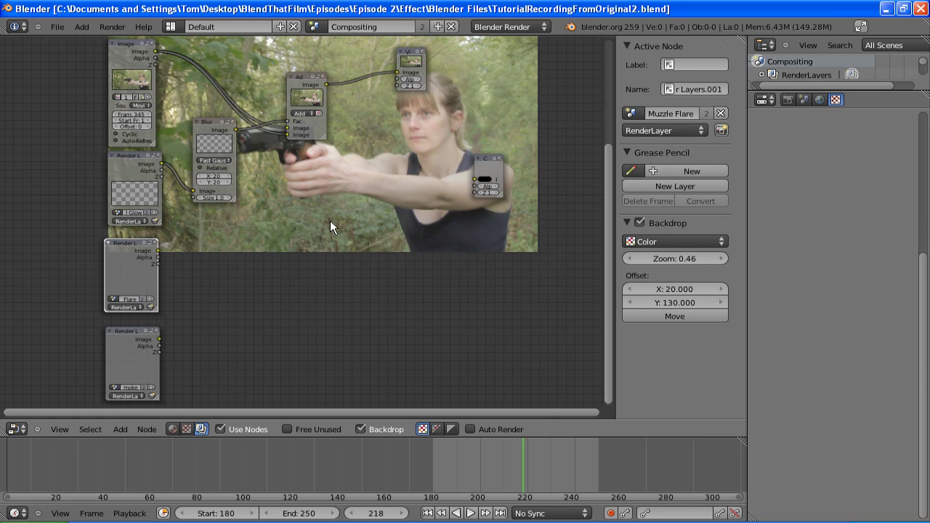
Add an AlphaOver node layering the Muzzle Flare render over the Add node's result, and feed its output to the Viewer.
key("shift+a")
mouse_move(330, 222)
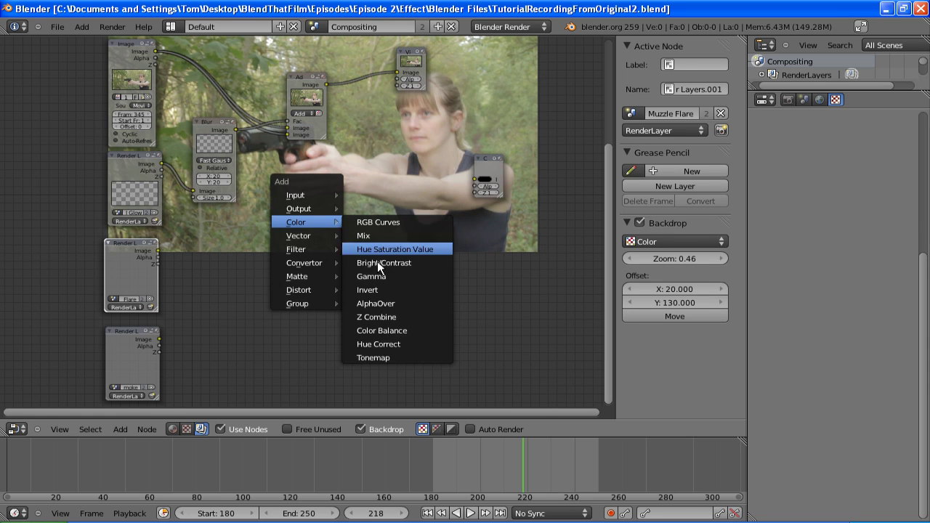
left_click(375, 302)
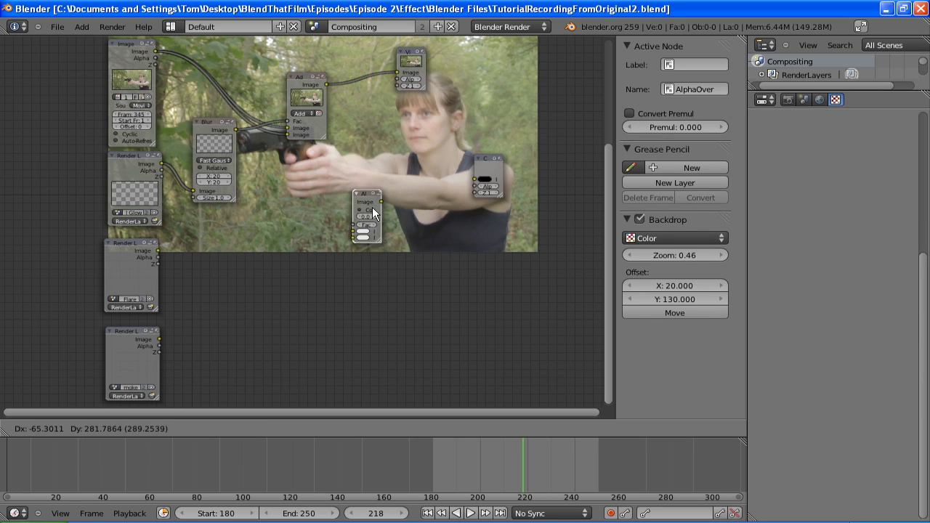
left_click(383, 157)
left_click(325, 85)
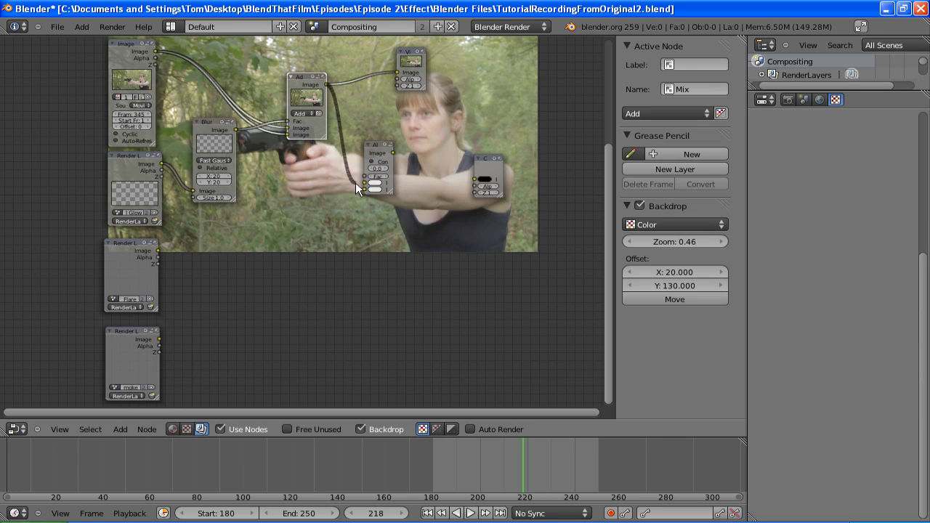
left_click_drag(361, 184, 363, 183)
left_click_drag(157, 251, 363, 190)
left_click_drag(392, 73, 398, 73)
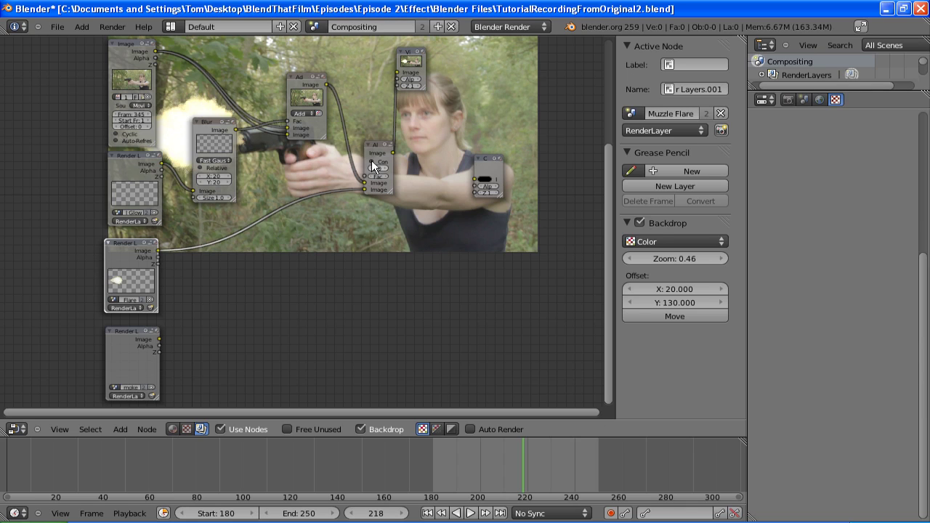
Duplicate the Blur node into the link between the Muzzle Flare layer and AlphaOver, trying a blur value of 10.
left_click(207, 130)
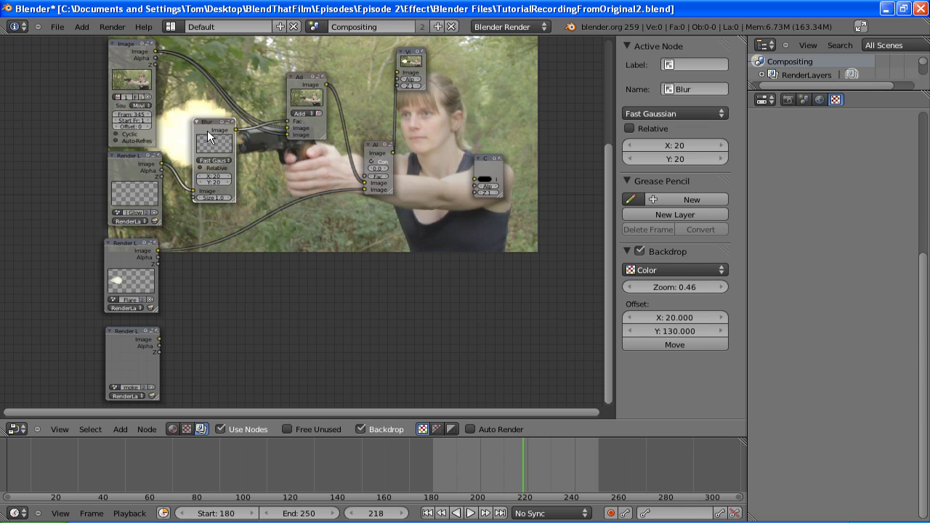
key("shift+d")
left_click(265, 205)
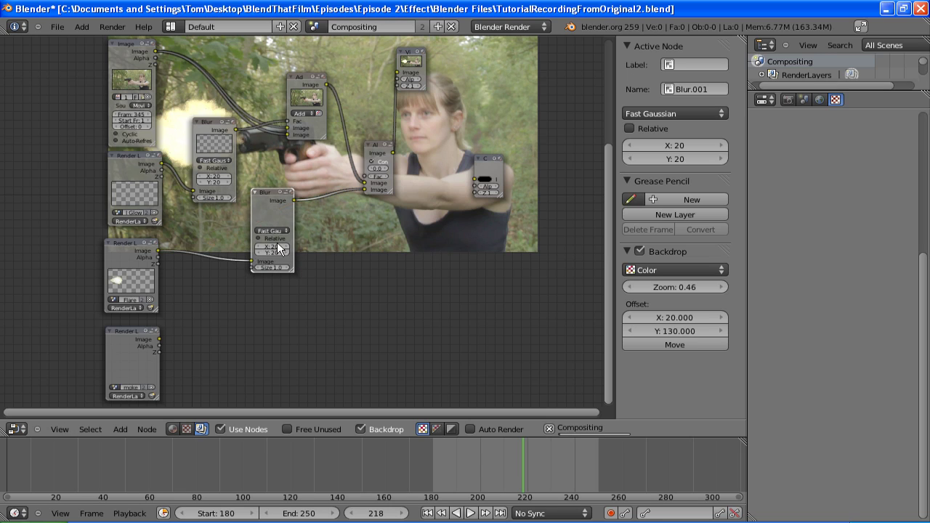
key("Tab")
type("10")
key("Return")
Set the muzzle flare blur's X and Y to 5.
left_click(274, 246)
type("5")
key("Tab")
type("5")
key("Return")
Add a Mix node combining the AlphaOver result with the Smoke layer, and link its output to the Viewer.
middle_click_drag(258, 226, 226, 327)
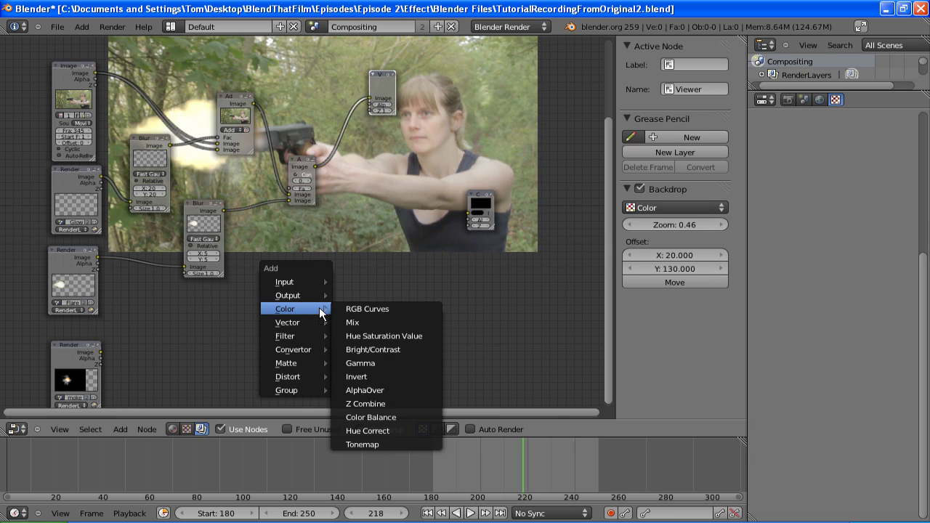
left_click(355, 320)
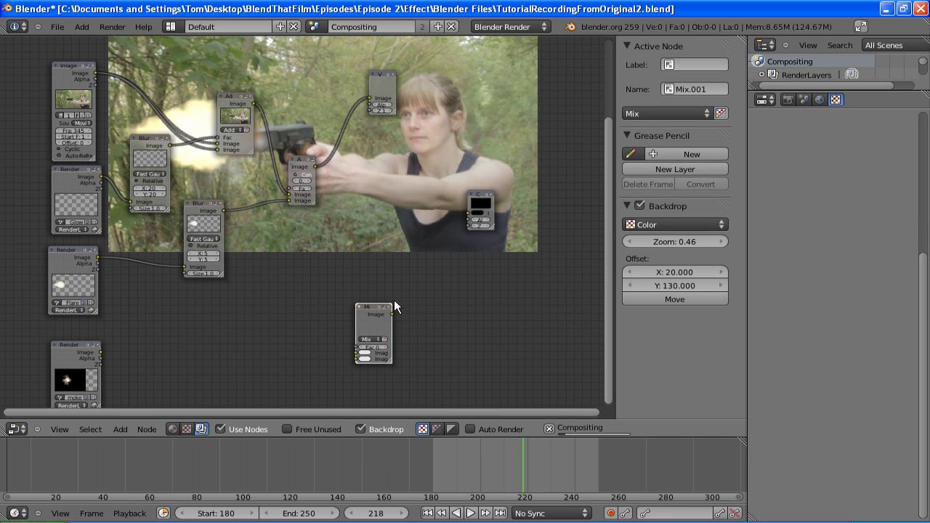
left_click(409, 189)
left_click_drag(101, 352, 365, 249)
left_click_drag(316, 166, 365, 244)
left_click_drag(402, 202, 364, 95)
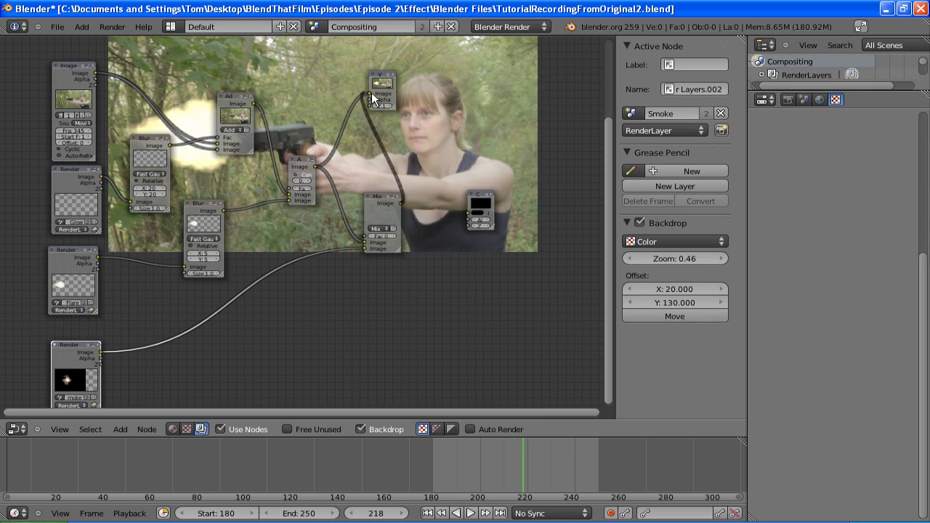
Set the smoke Mix node's factor to 1 and its blend mode to Screen.
left_click(387, 238)
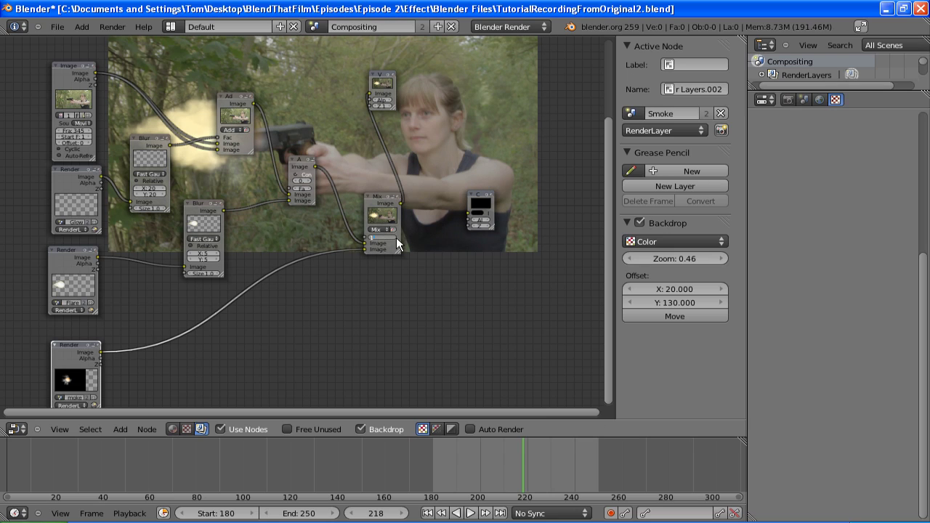
type("1")
key("Return")
left_click(386, 229)
left_click(385, 197)
Insert an RGB Curves node between the Smoke layer and the Screen node, and pull the middle of its curve down.
middle_click_drag(254, 172, 258, 298)
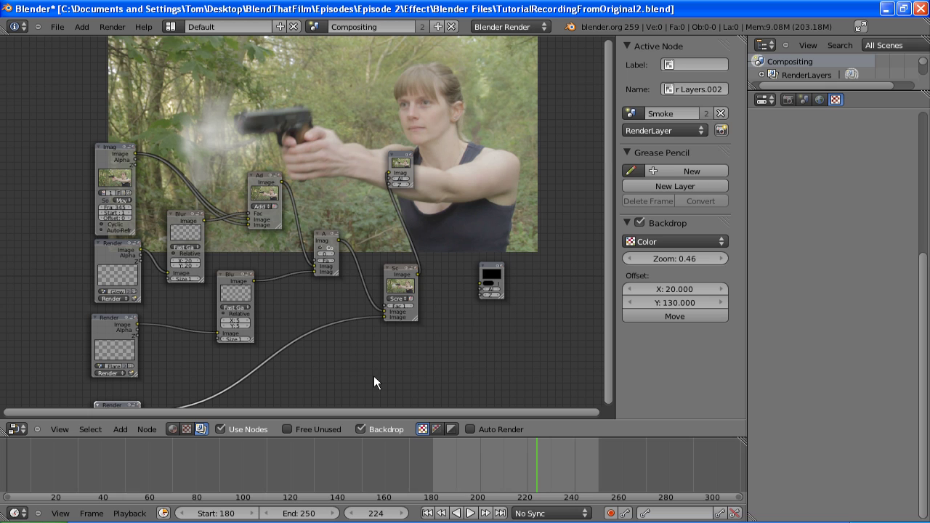
key("shift+a")
mouse_move(320, 368)
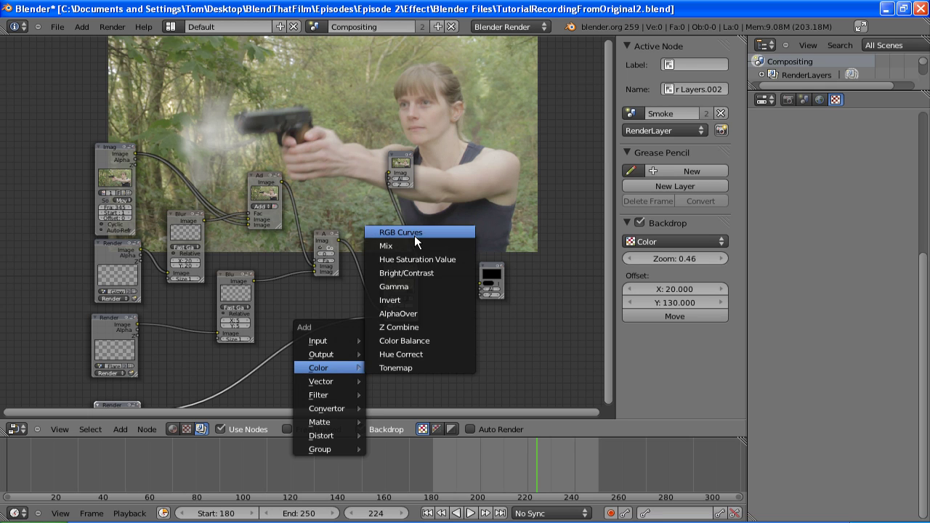
left_click(415, 233)
left_click(322, 354)
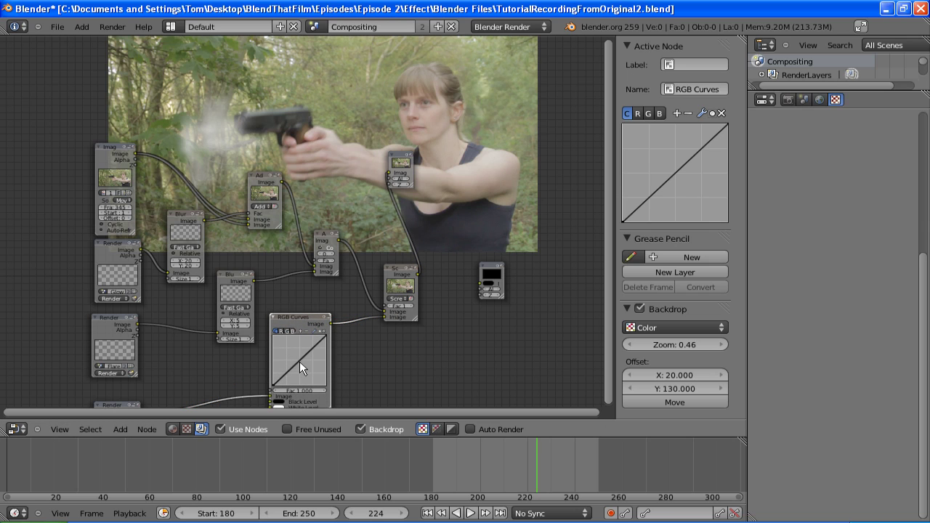
left_click_drag(304, 365, 303, 368)
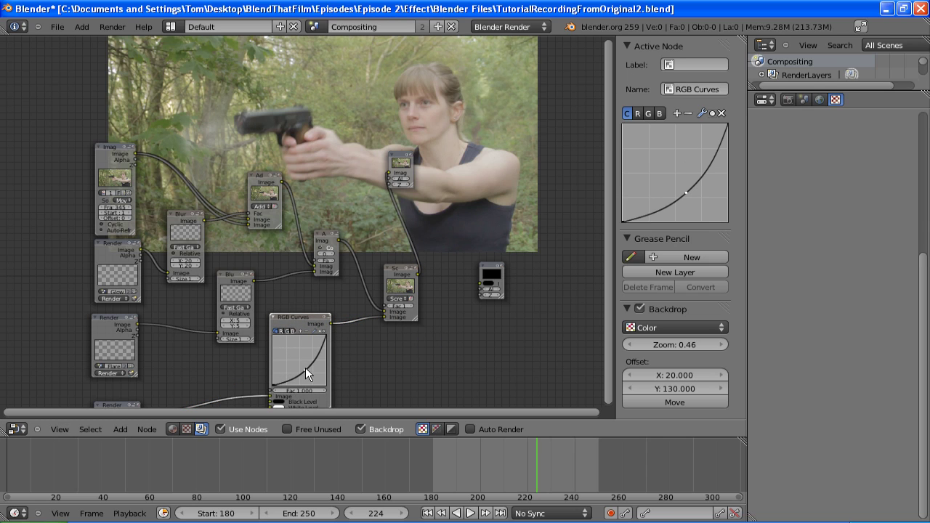